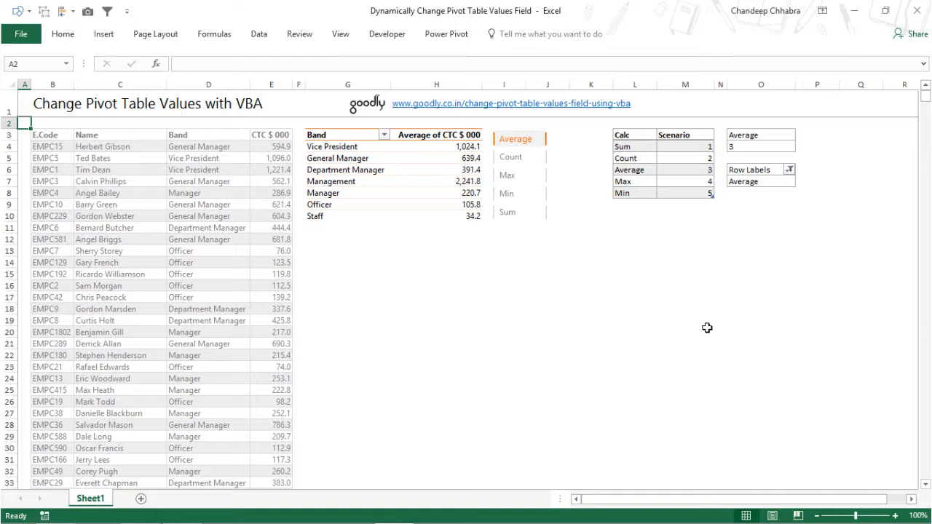
Jump to the end of the employee data table and back to its top to review its extent
click(57, 148)
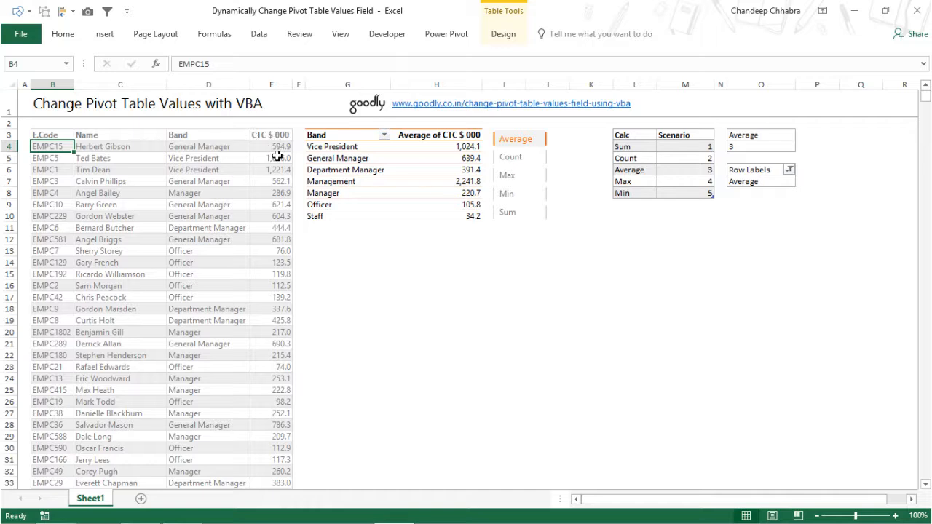
key(ctrl+Down)
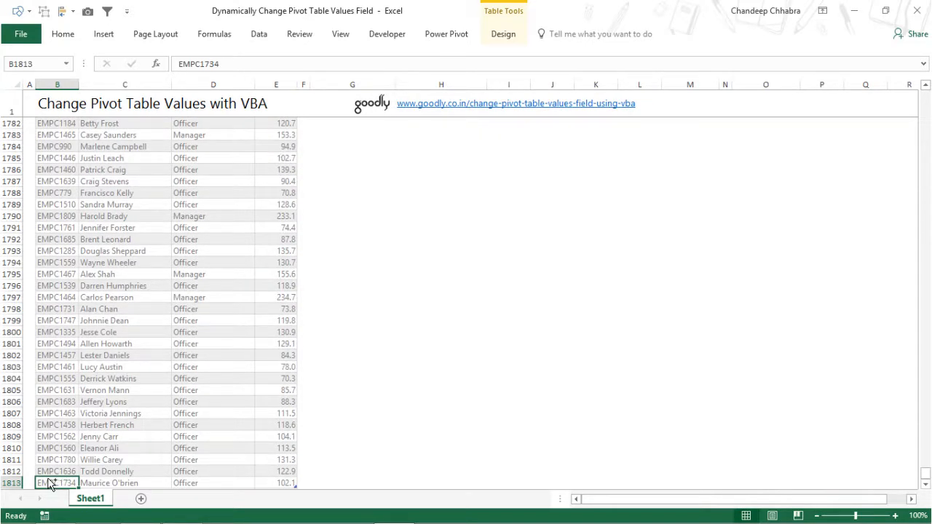
key(ctrl+Up)
scroll(219, 191, up, 1)
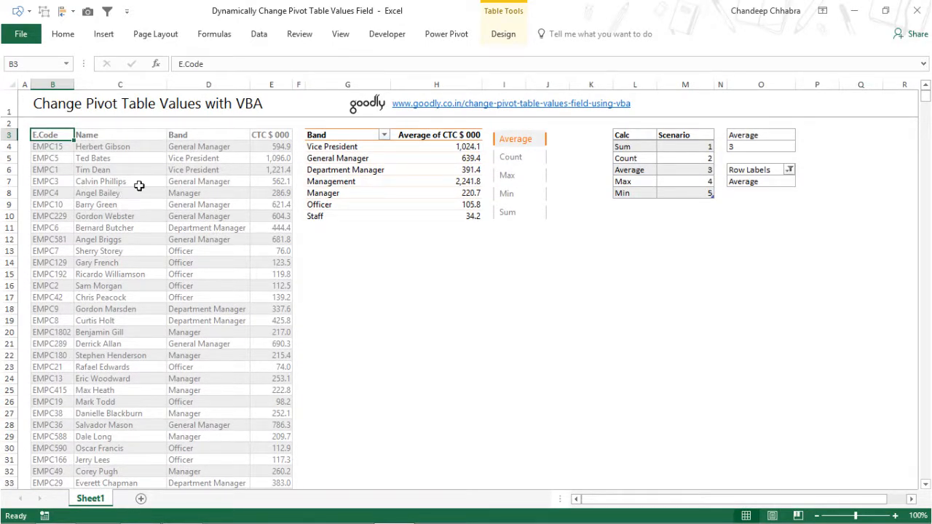
Open the field list of the Band pivot table to inspect its rows and values, then close it
right_click(329, 170)
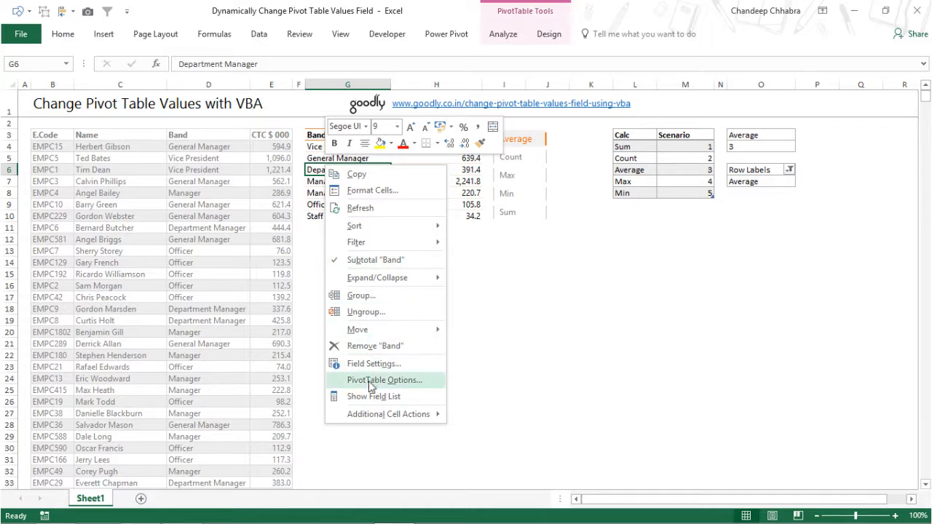
click(368, 397)
drag(639, 268, 557, 153)
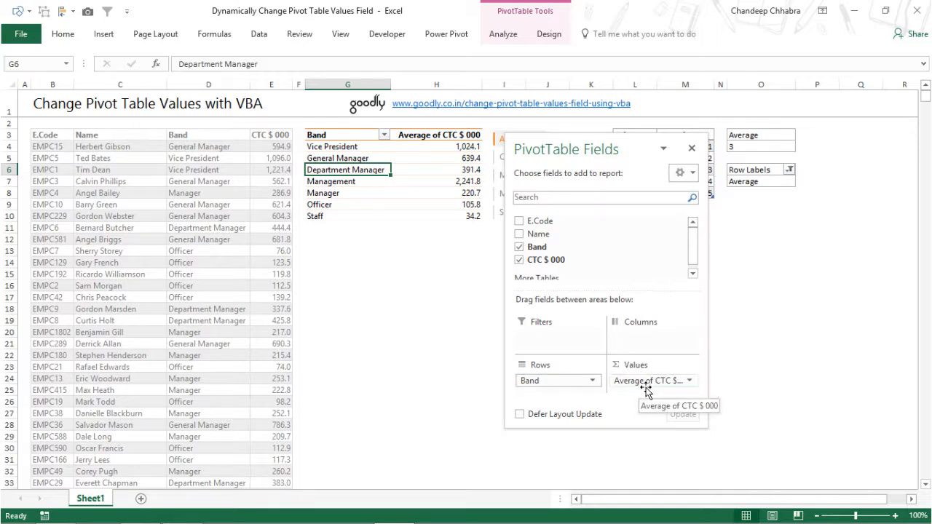
click(692, 149)
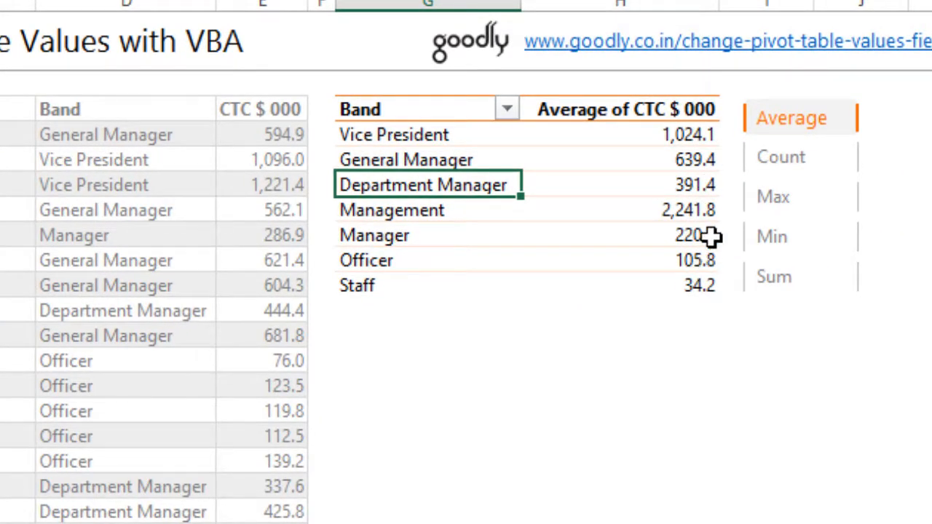
Switch the pivot's calculation with the slicer through Max, Min and Sum, ending on Sum
mouse_move(639, 143)
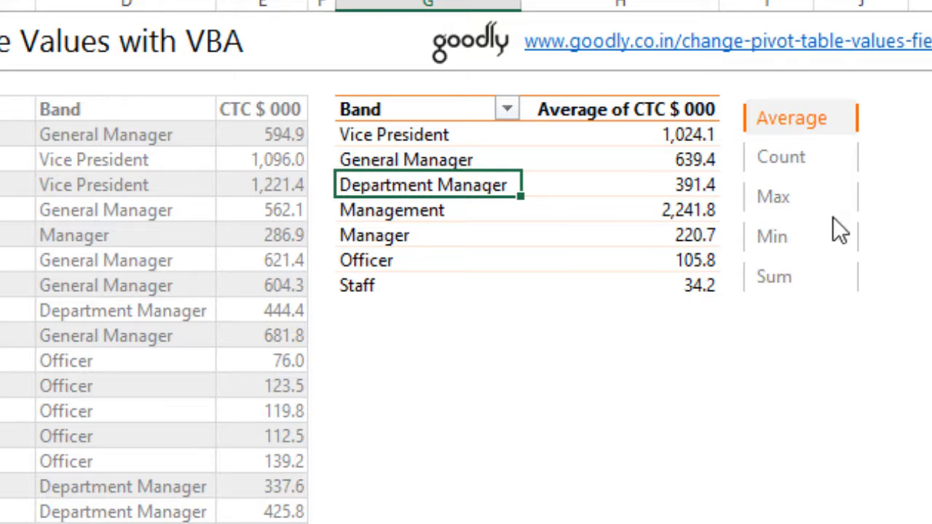
click(845, 172)
click(823, 201)
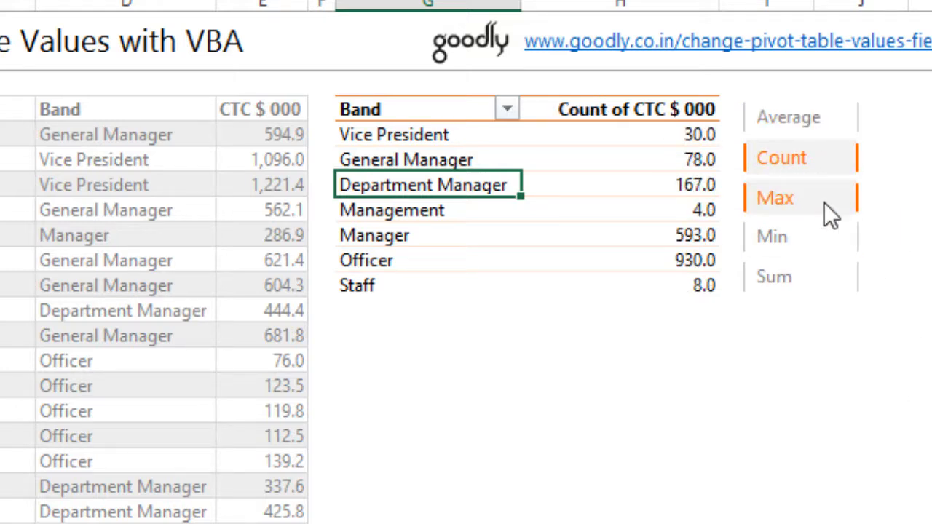
click(815, 243)
click(812, 275)
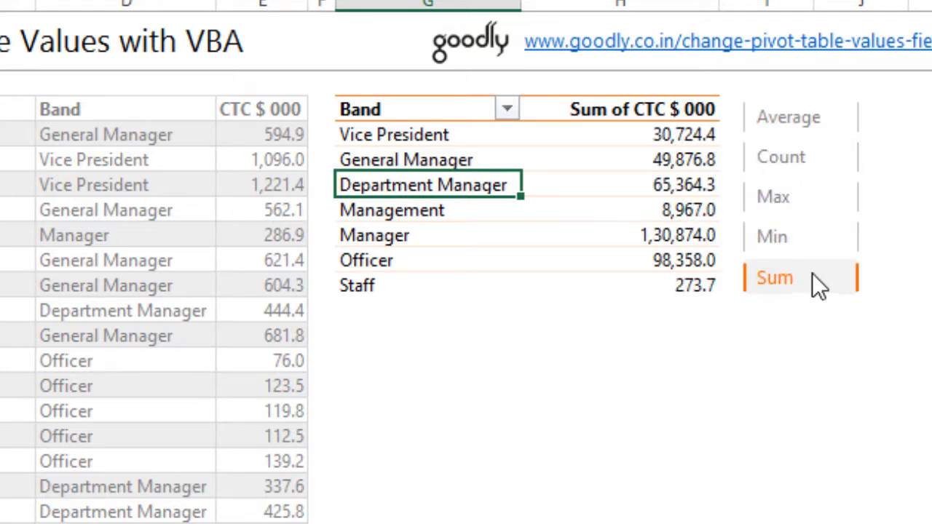
click(822, 239)
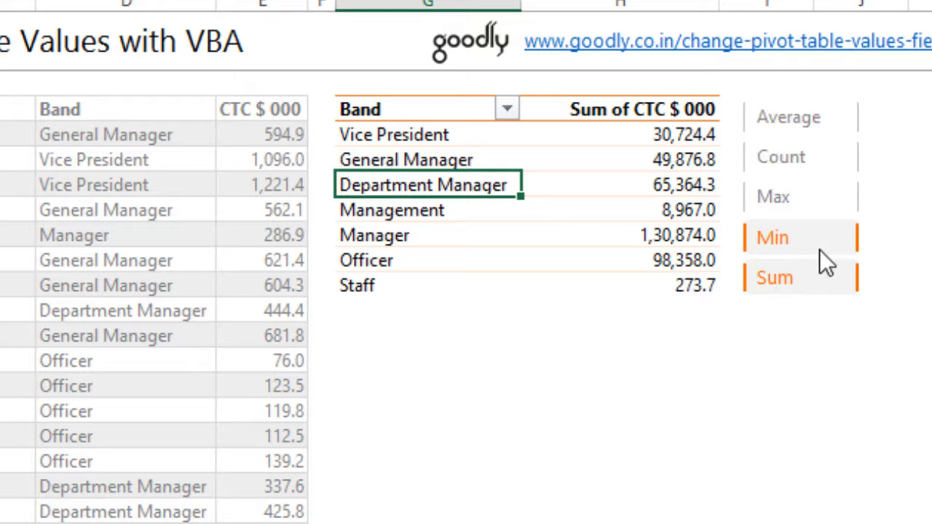
click(823, 234)
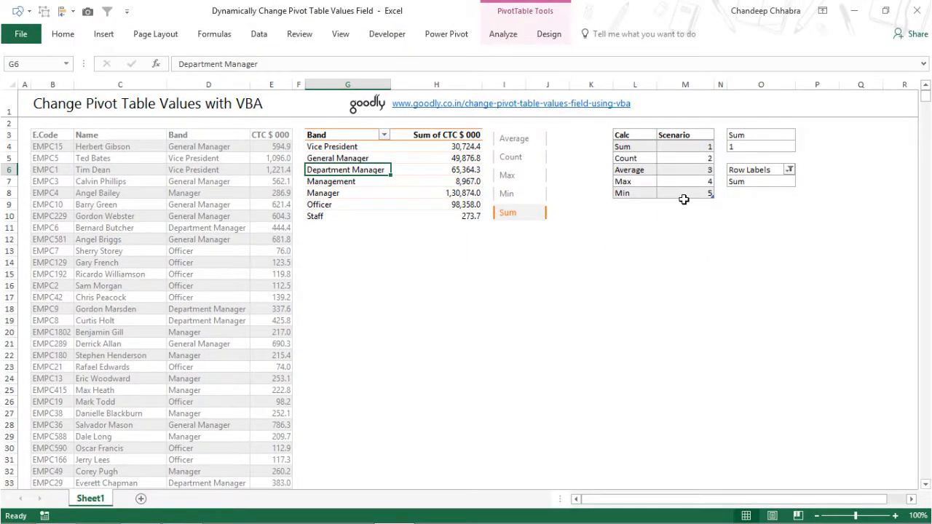
Examine the Calc and Scenario lookup table next to the pivot
click(627, 228)
drag(640, 140, 695, 195)
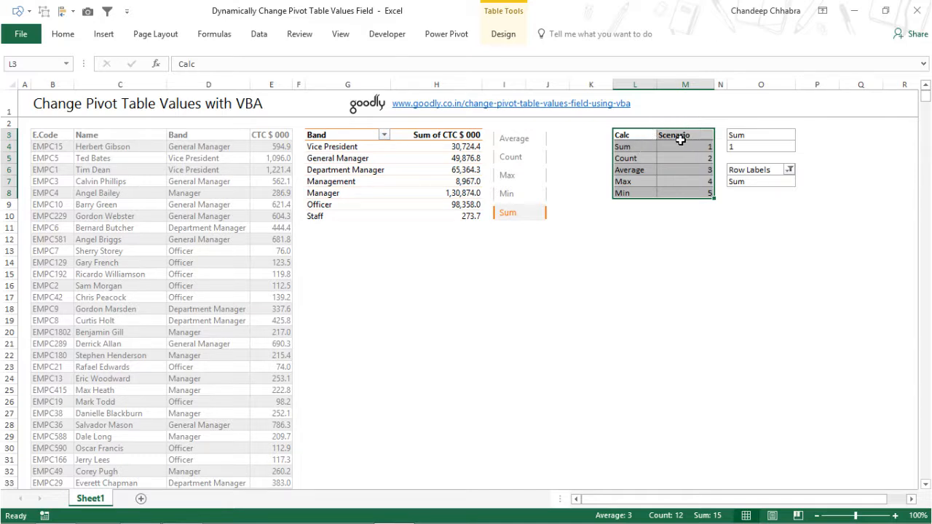
click(647, 170)
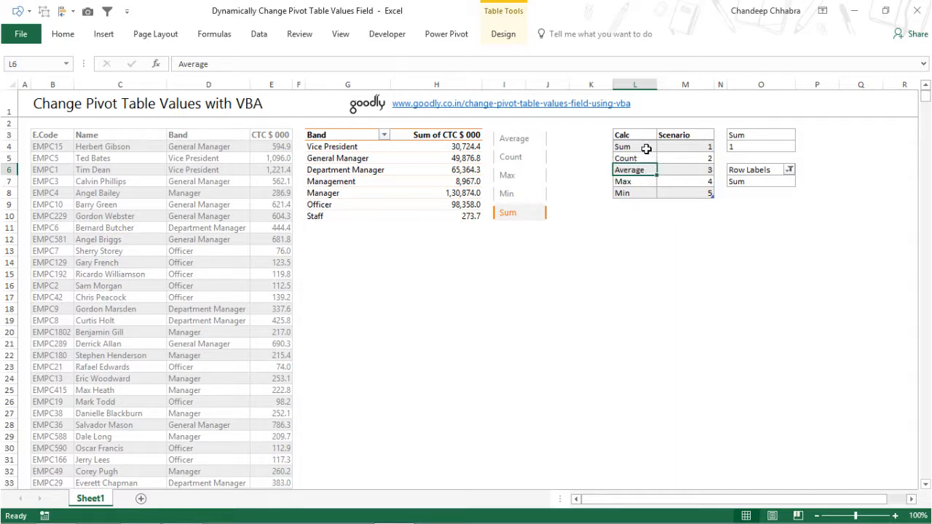
drag(646, 149, 649, 193)
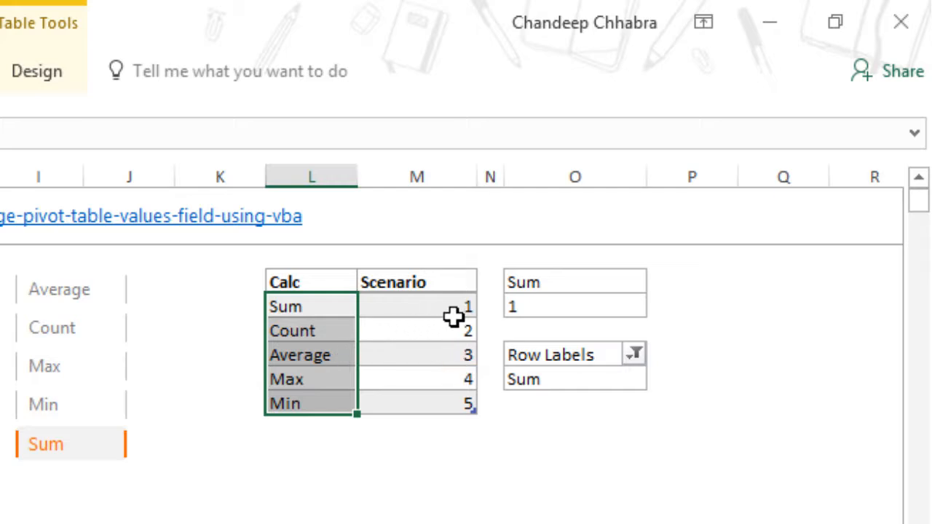
click(343, 313)
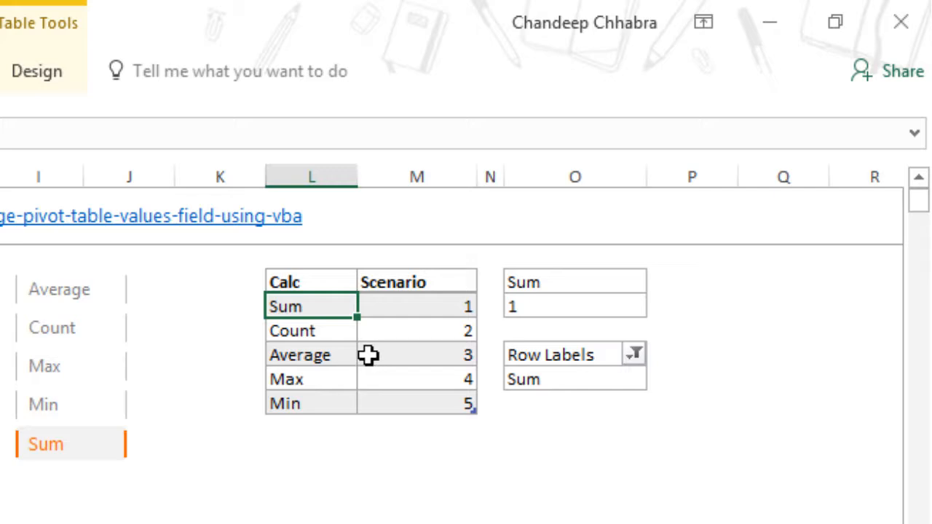
Open the field list of the small Calc pivot table and inspect the Calc field's options, then close it
right_click(583, 382)
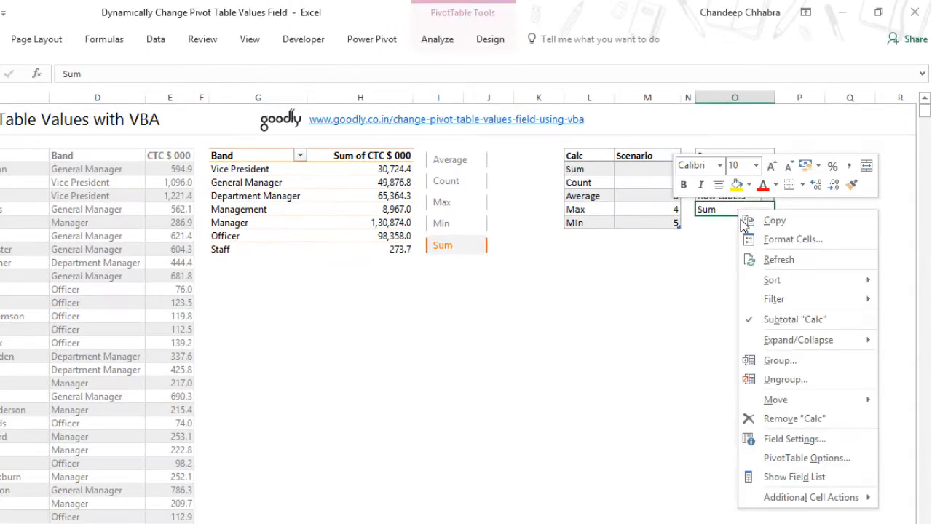
click(771, 477)
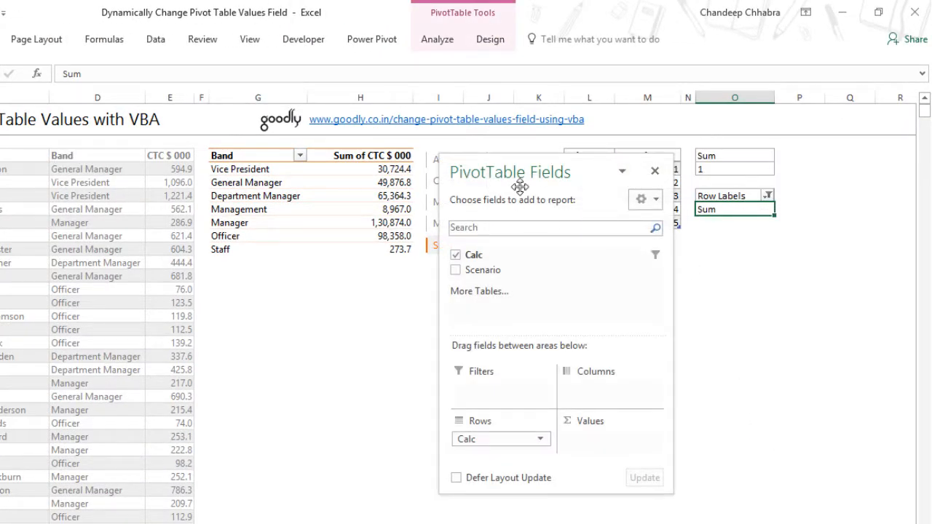
drag(520, 187, 433, 147)
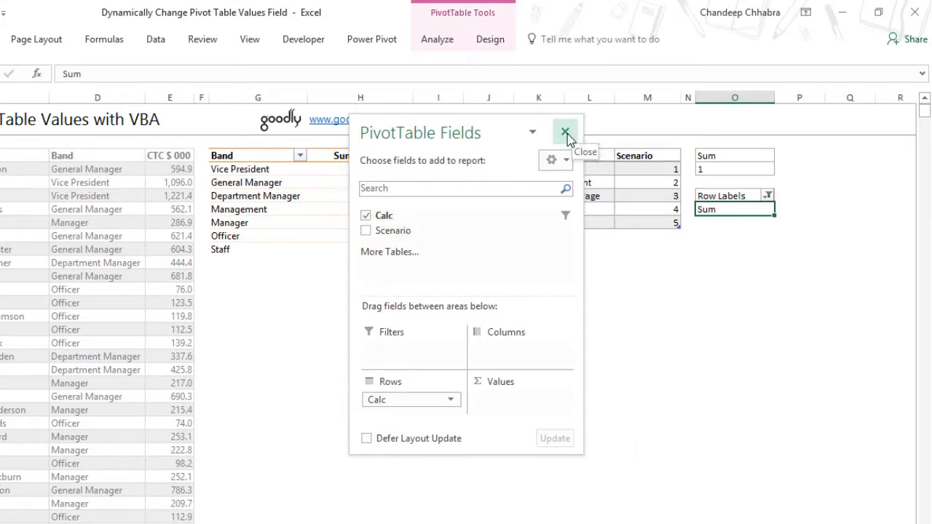
right_click(393, 217)
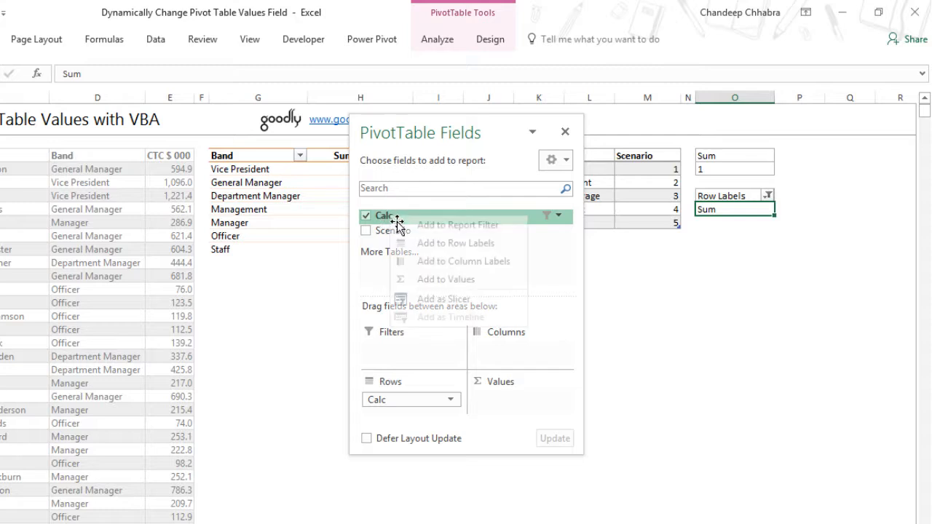
click(447, 299)
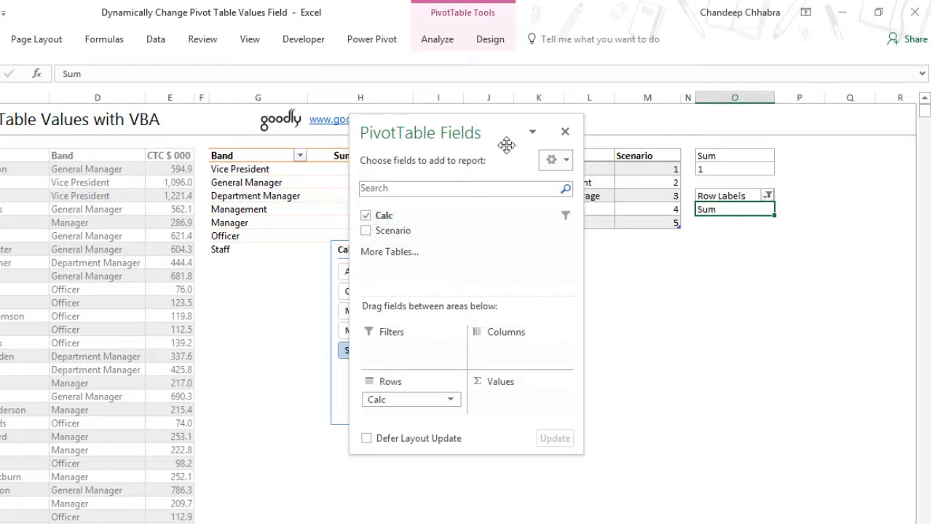
click(565, 133)
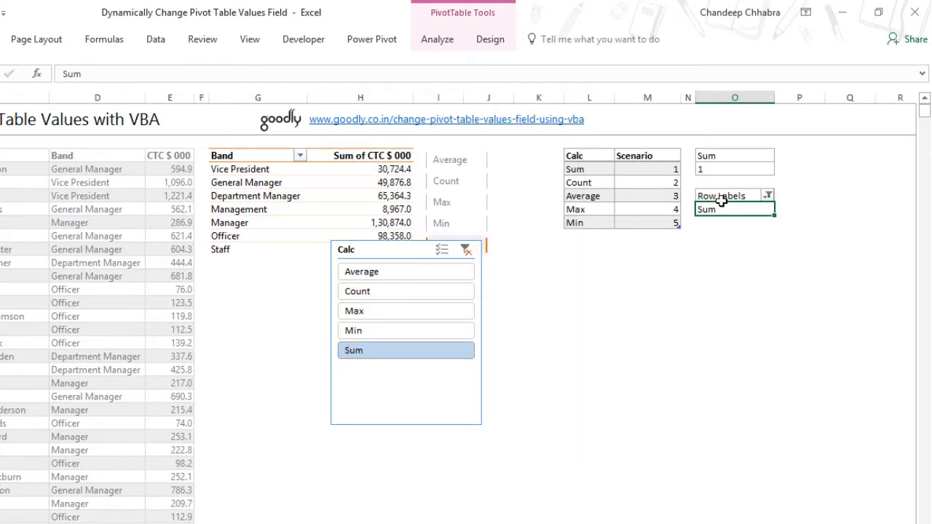
Select Min, Max, then Count in the Calc slicer to change the pivot calculations
click(402, 338)
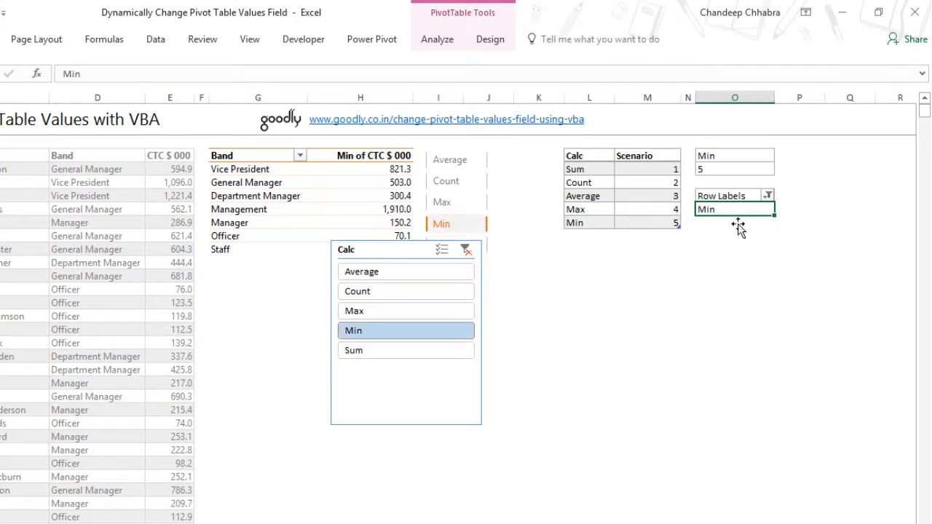
click(374, 313)
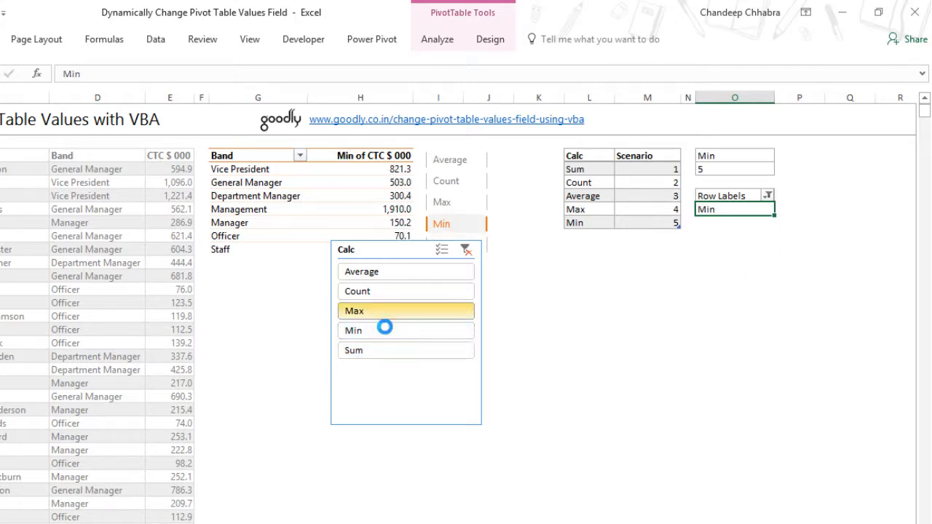
click(393, 291)
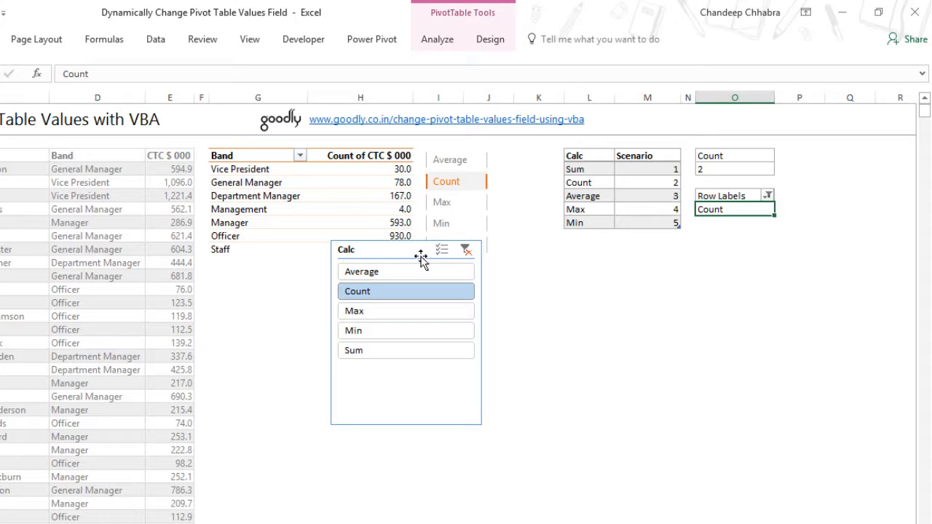
Move the duplicate Calc slicer and delete it, then pick Average in the remaining slicer
drag(407, 255, 428, 299)
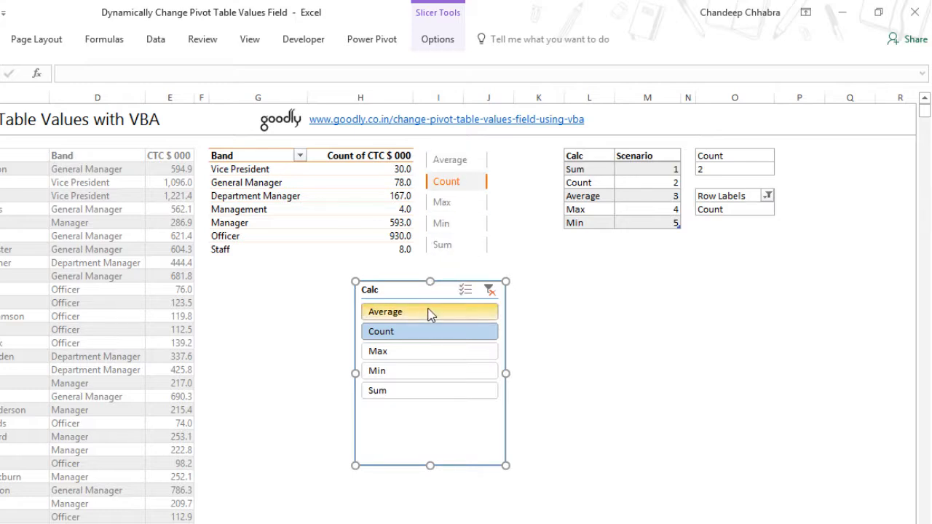
drag(408, 291, 447, 313)
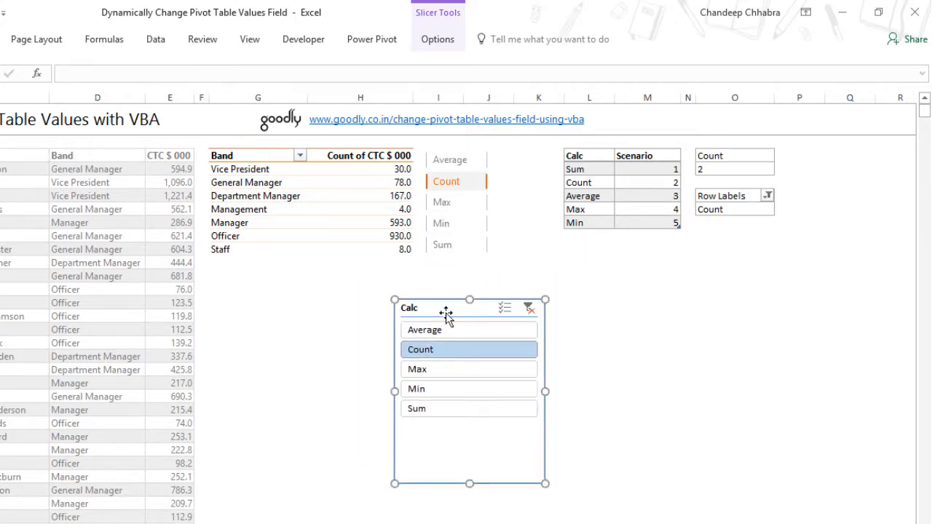
key(Delete)
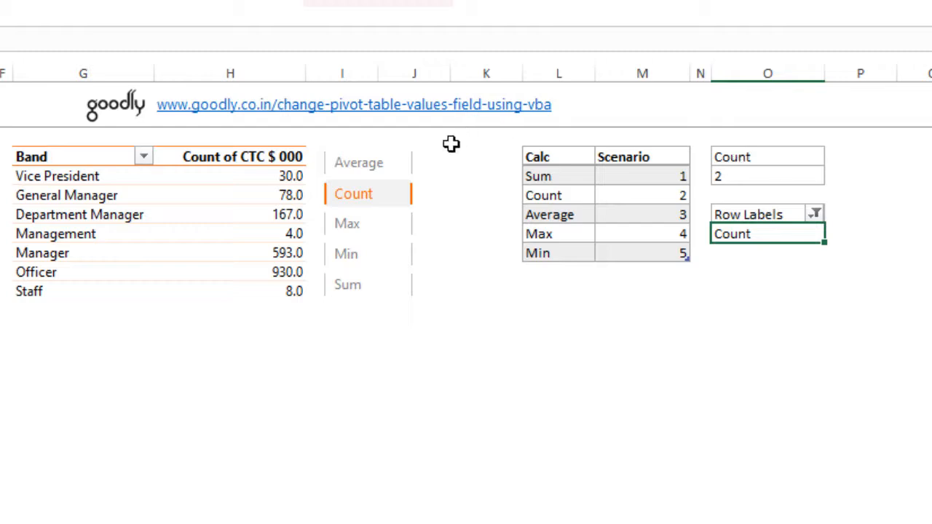
click(350, 166)
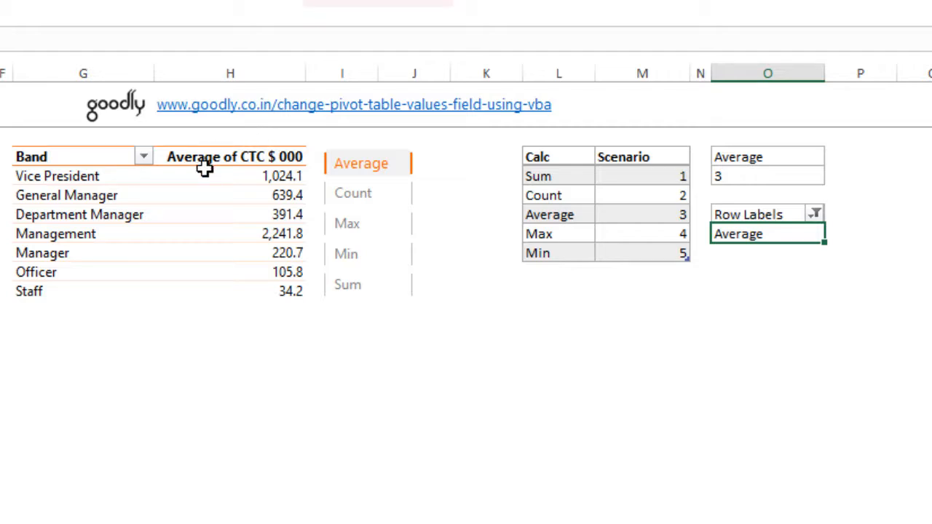
Examine the formulas in O3 and O4 that extract the calculation name and look up its scenario number
click(772, 160)
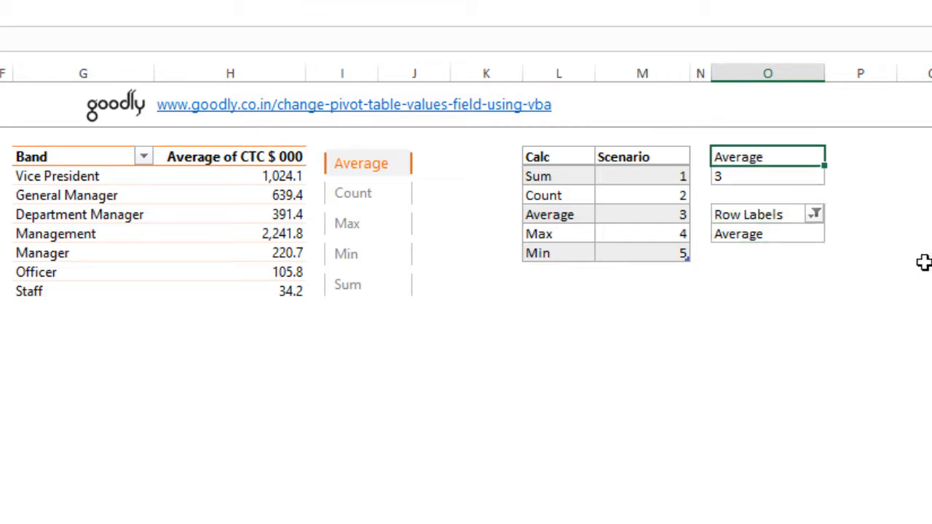
key(F2)
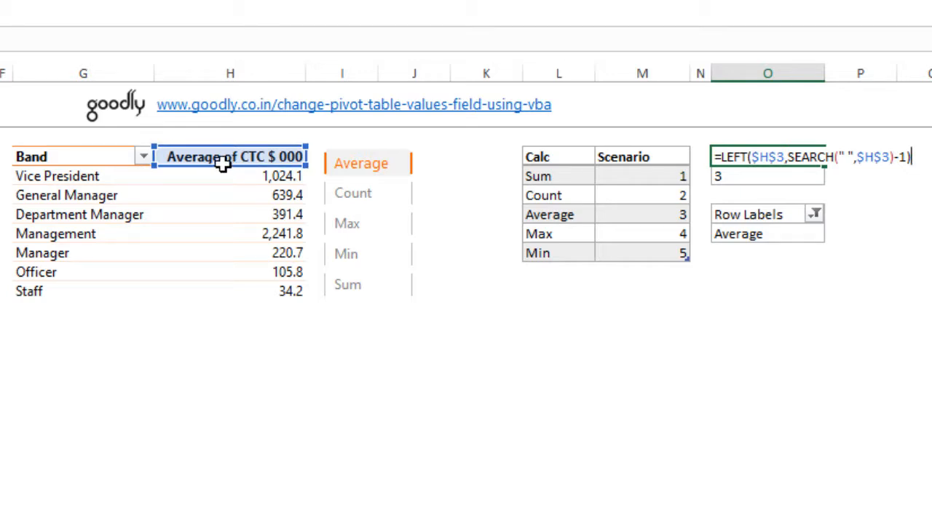
key(ctrl+Return)
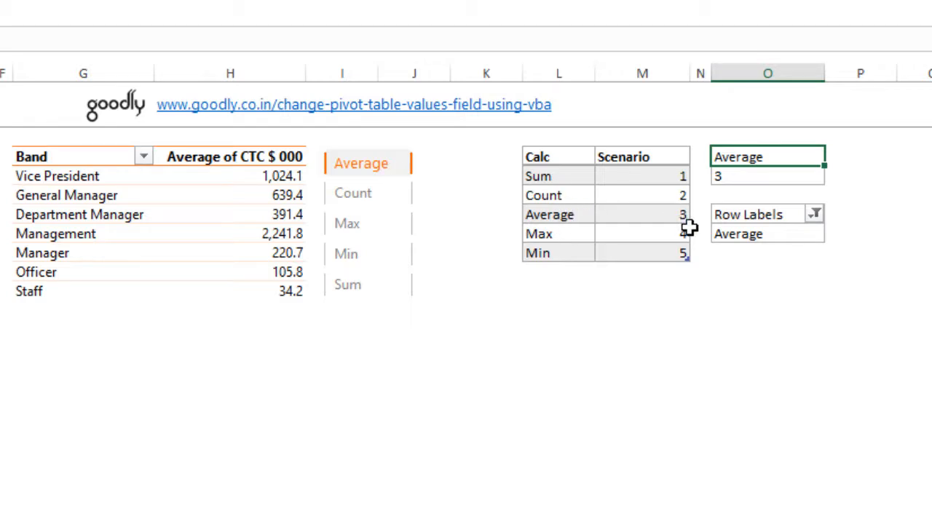
click(742, 181)
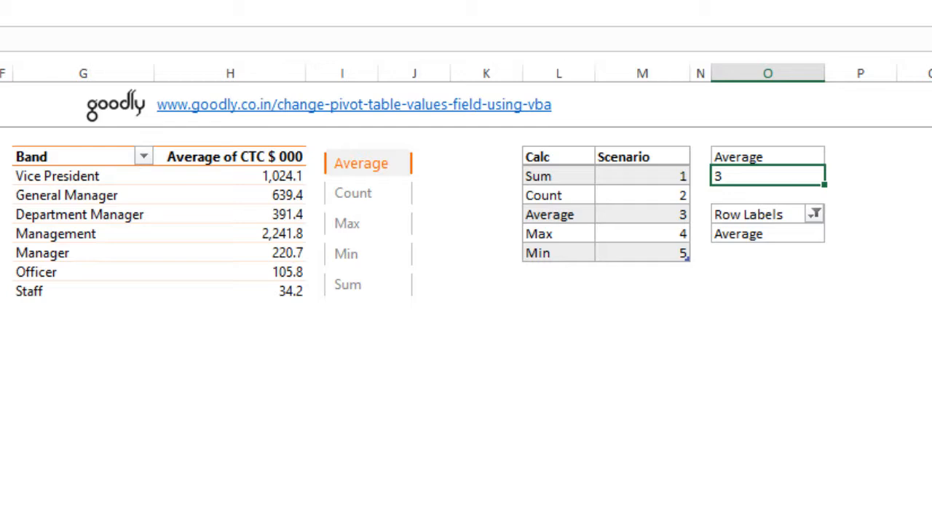
key(F2)
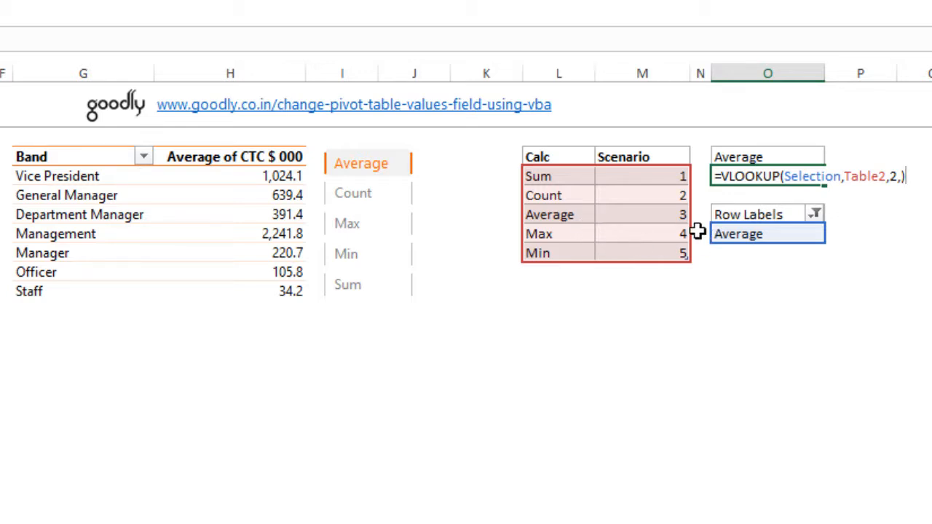
key(ctrl+Return)
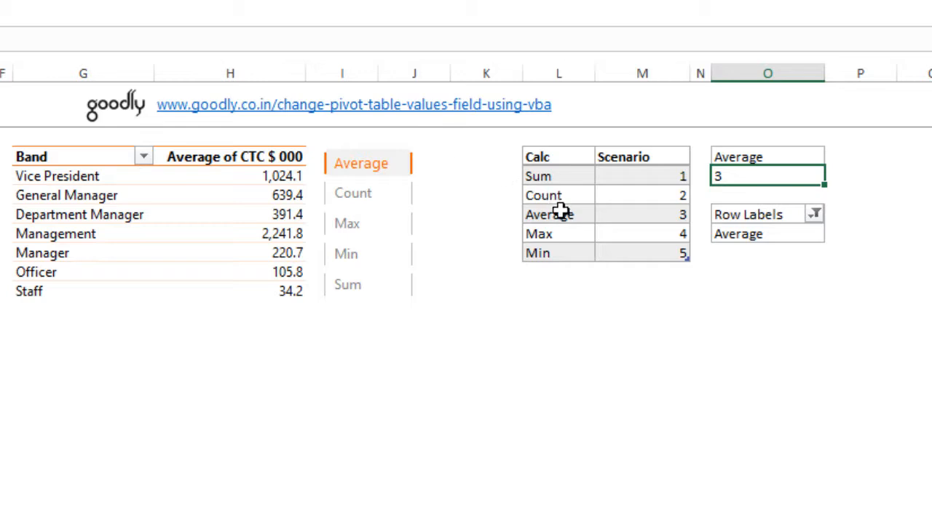
drag(573, 163, 670, 257)
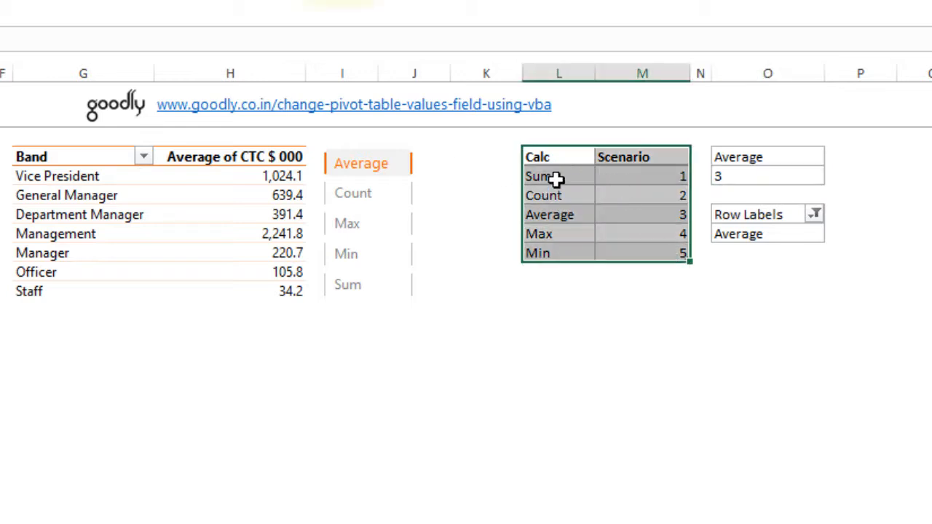
Inspect the name-extraction formula in O3 and the scenario lookup formula in O4 in edit mode
click(776, 237)
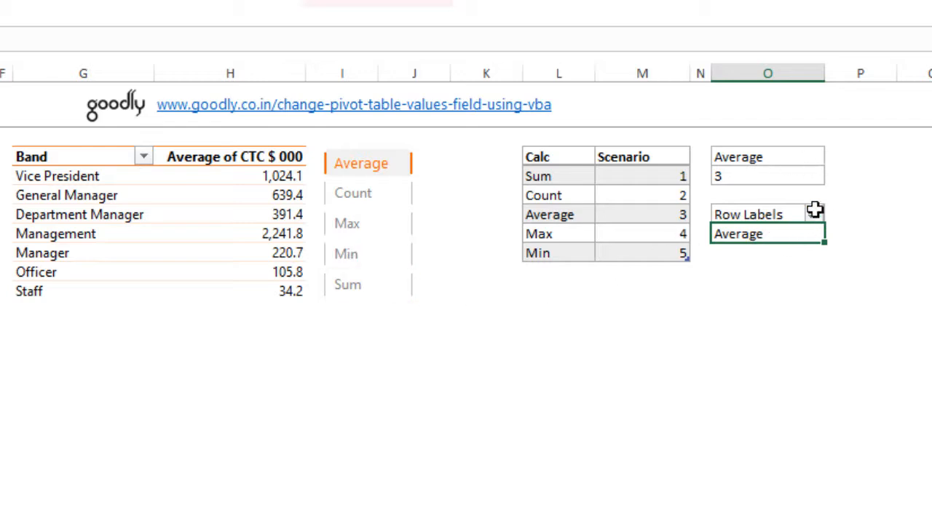
click(794, 162)
key(F2)
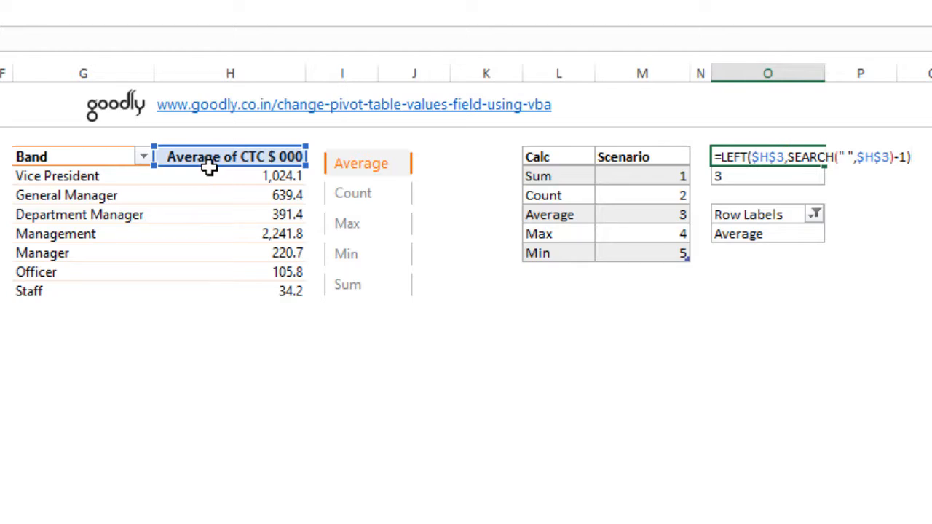
key(Escape)
click(759, 183)
key(F2)
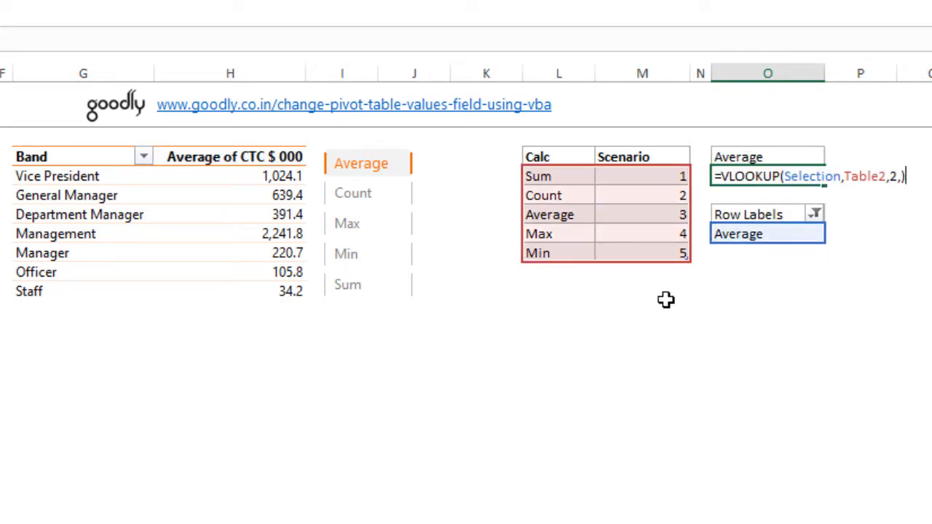
Leave the formula edit and pick Max in the Calc slicer
ctrl+click(383, 227)
key(Escape)
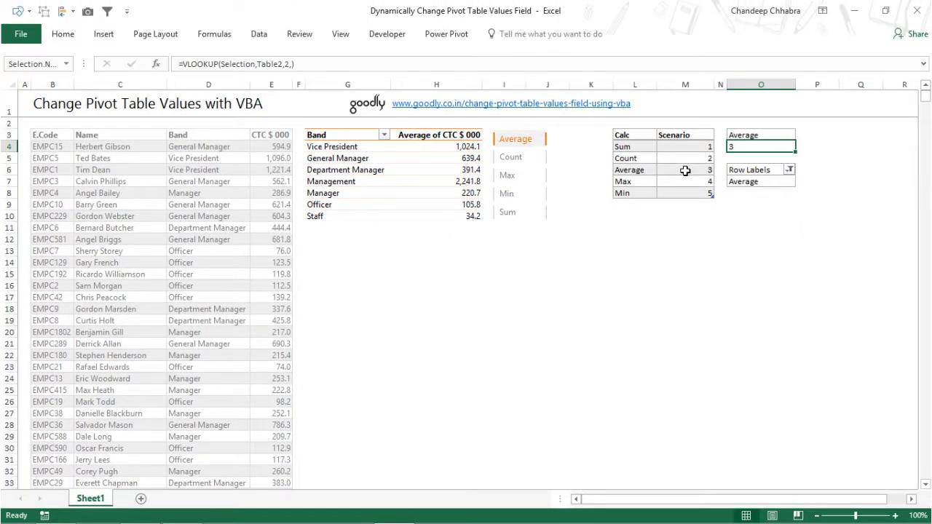
click(538, 179)
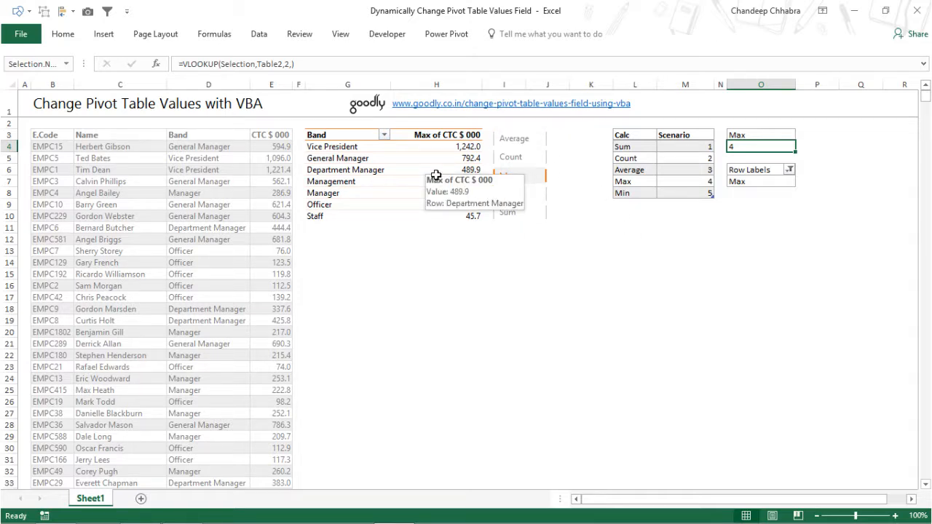
Open the Sheet1 code in the VBA editor and review the Worksheet_Change event's opening lines
key(alt+F11)
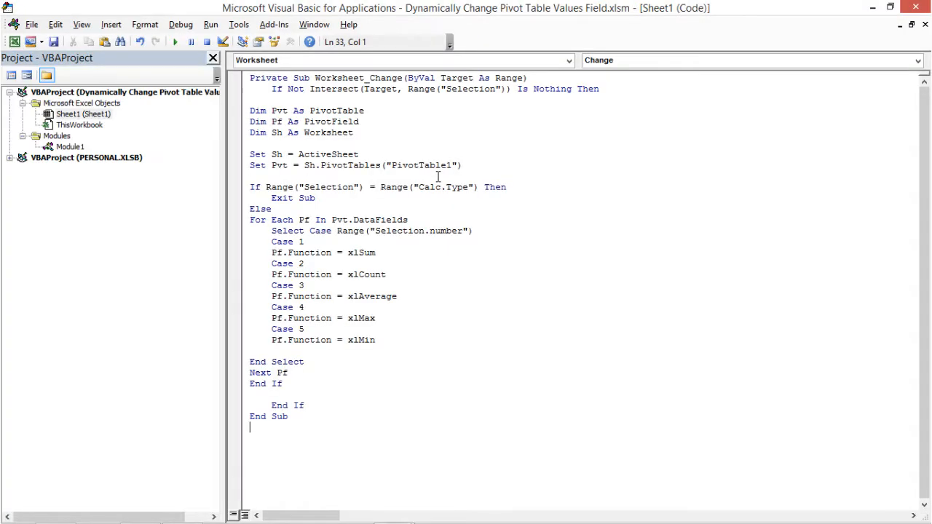
double_click(379, 13)
drag(526, 238, 564, 90)
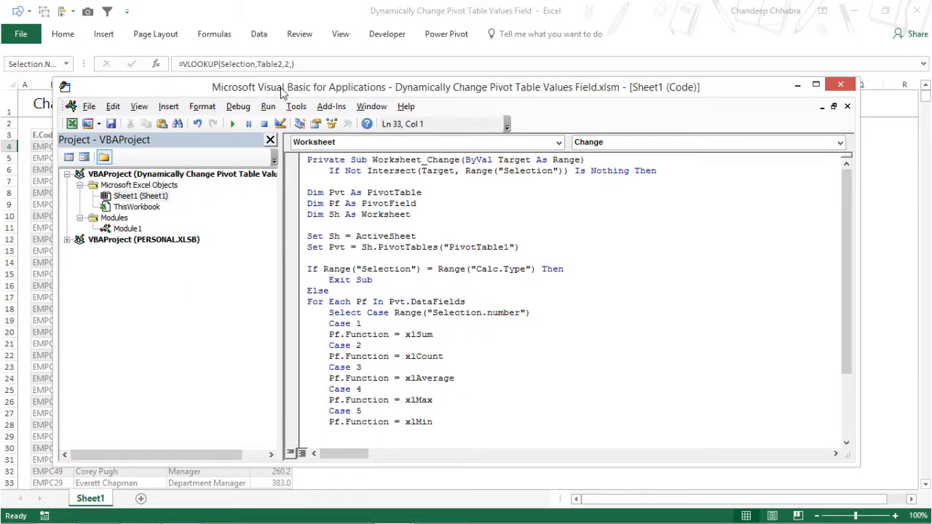
drag(282, 93, 416, 72)
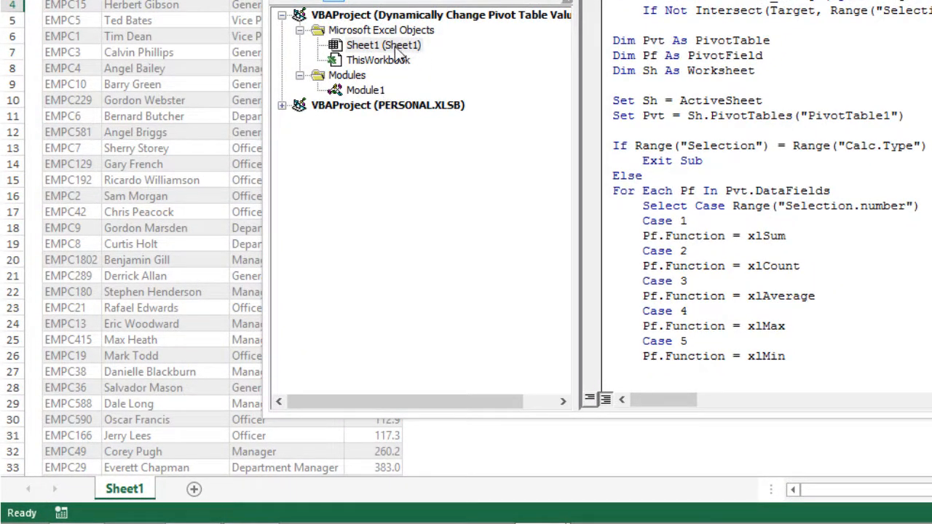
click(384, 49)
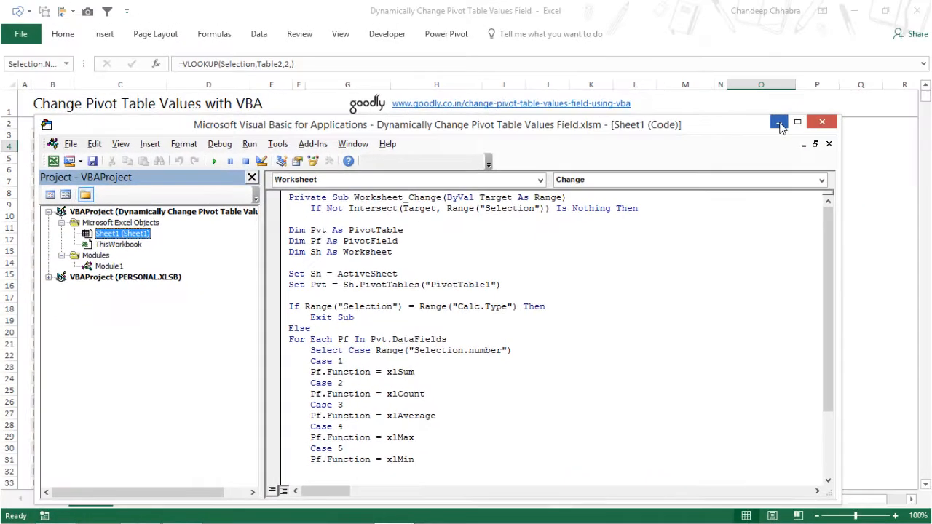
click(778, 124)
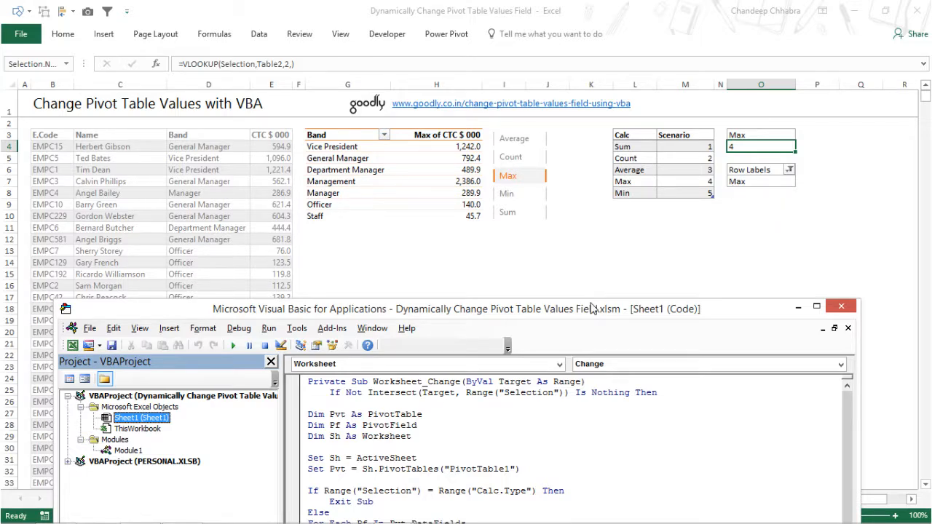
drag(592, 310, 609, 154)
drag(340, 228, 697, 251)
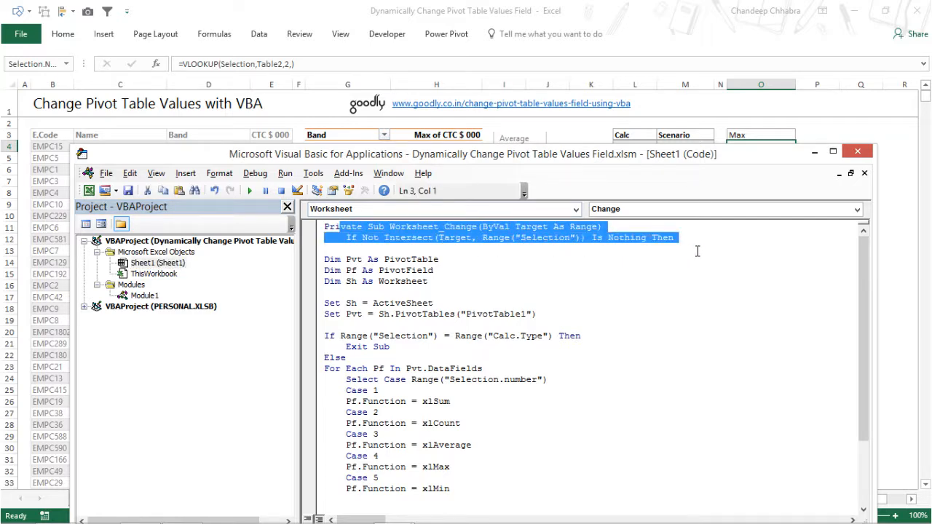
click(464, 244)
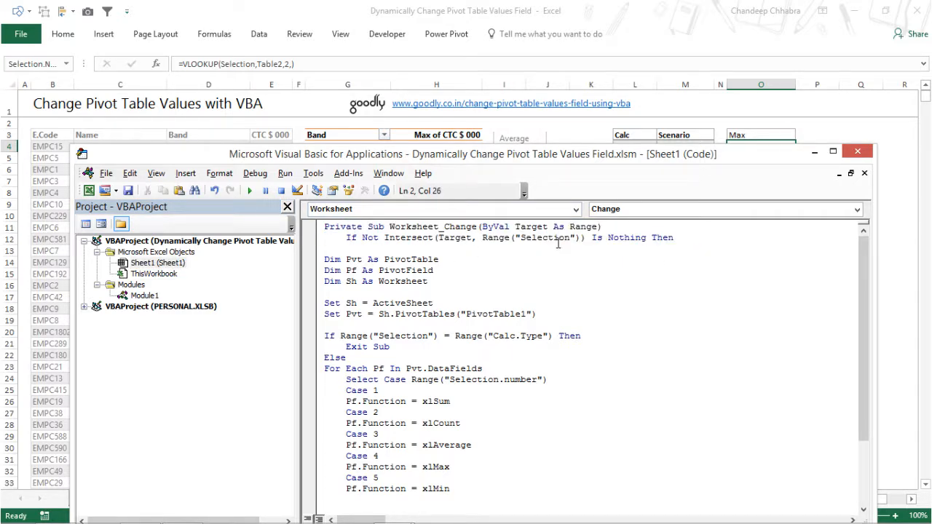
drag(605, 160, 606, 273)
Check the range names assigned to cells O4 and O3
click(755, 183)
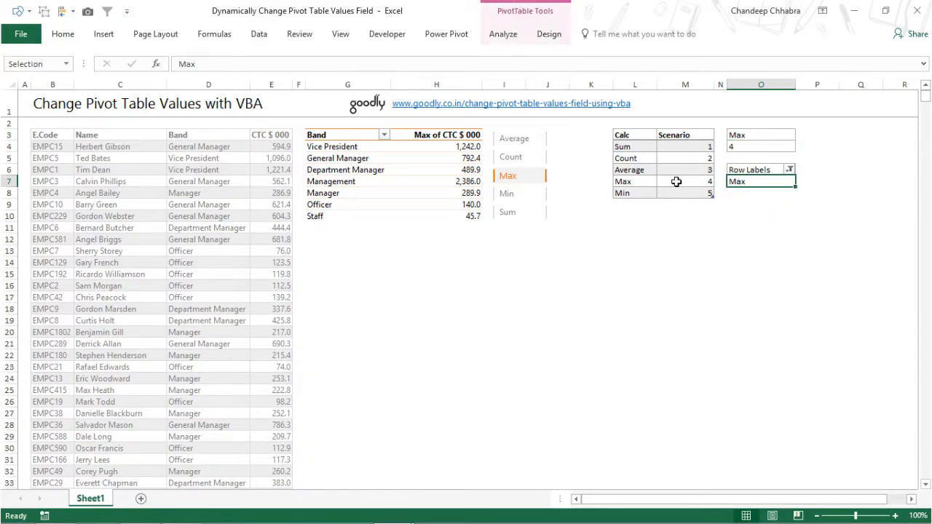
click(735, 148)
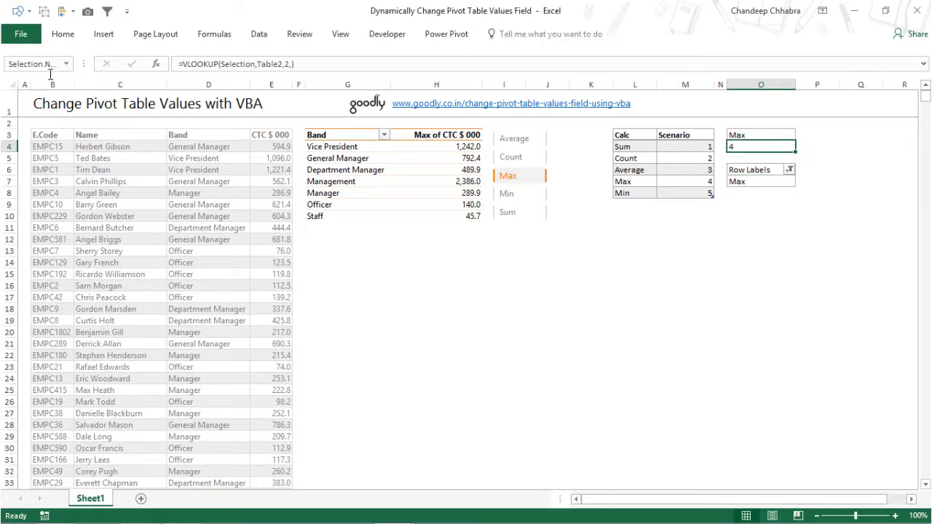
drag(85, 69, 134, 65)
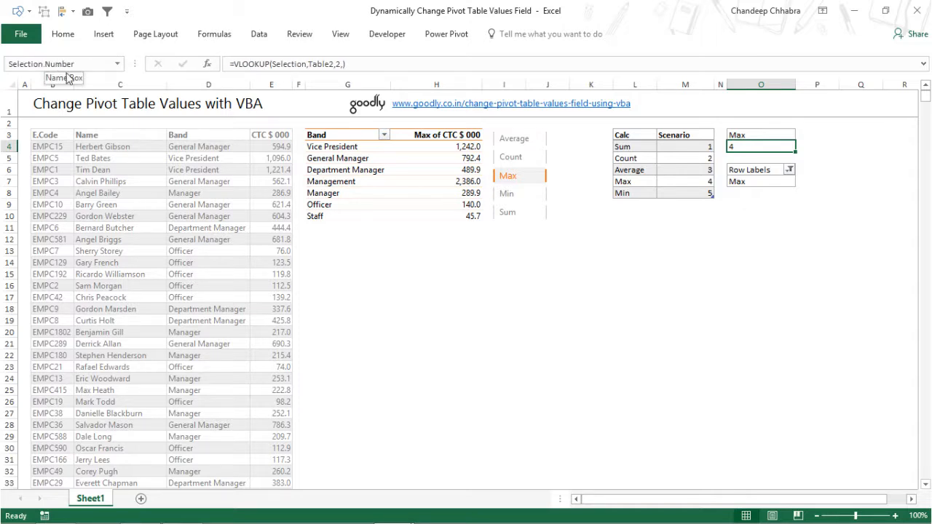
click(760, 137)
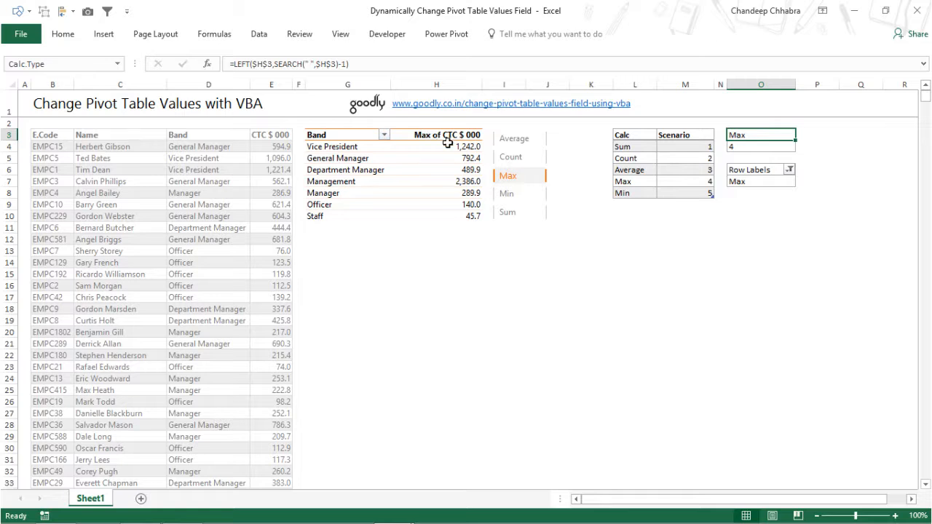
Walk through the macro's variable declarations, object assignments and the Exit Sub condition
key(alt+Tab)
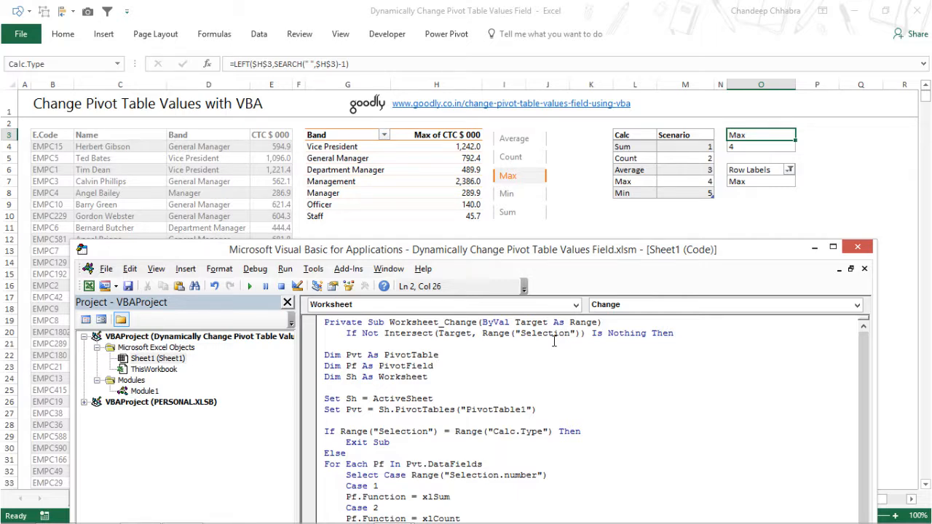
drag(337, 361, 415, 380)
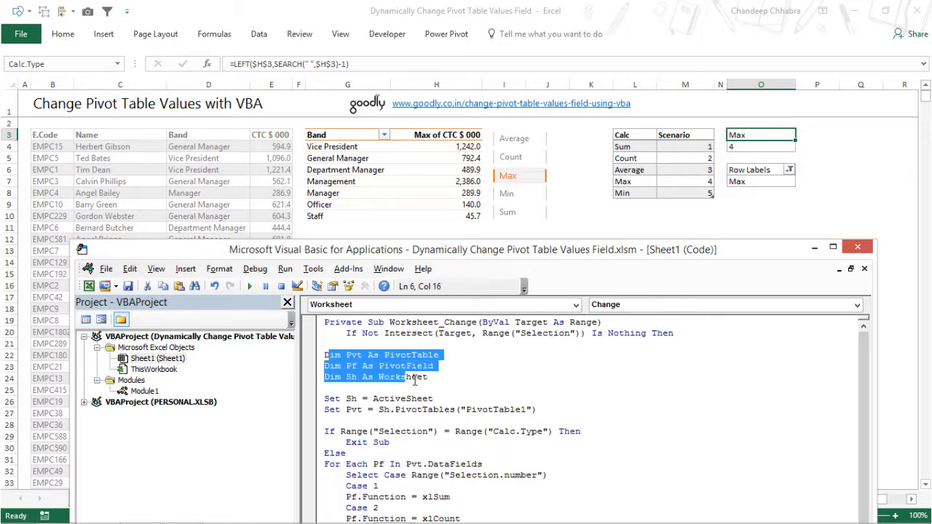
drag(324, 399, 457, 420)
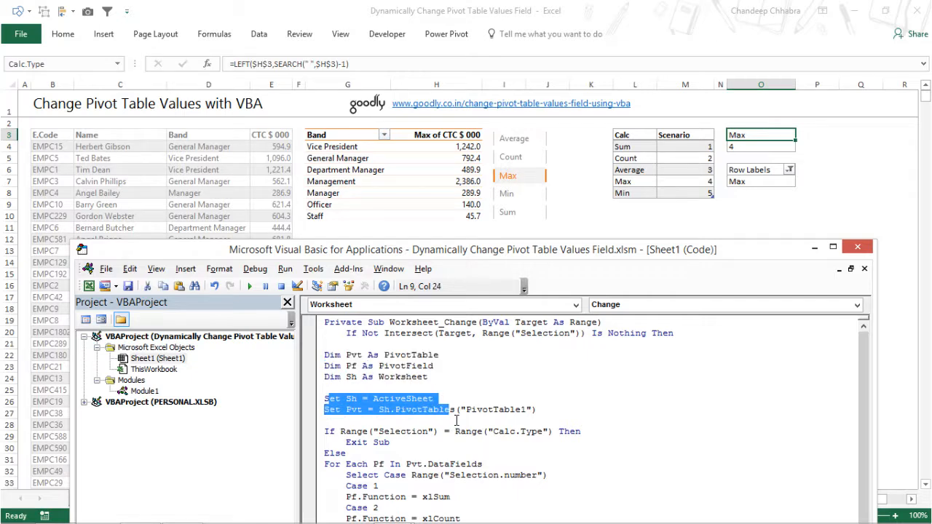
click(396, 432)
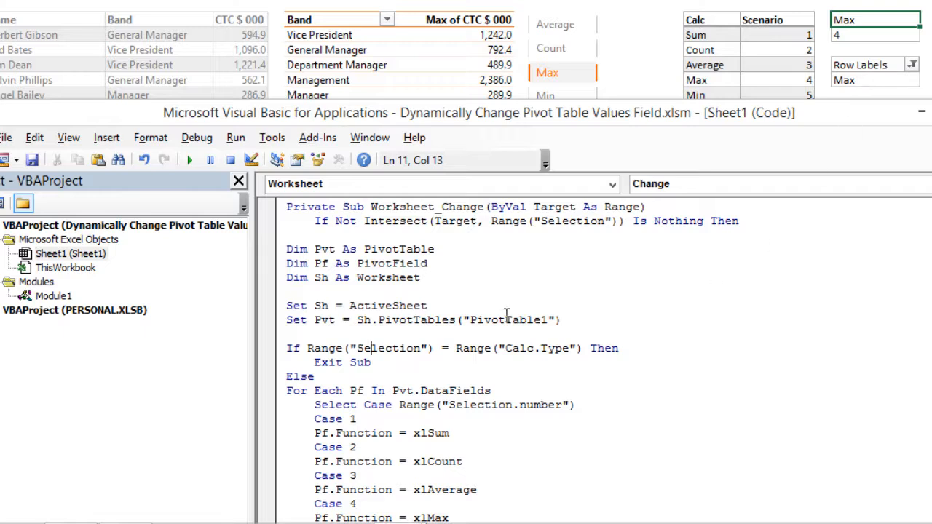
drag(381, 364, 314, 363)
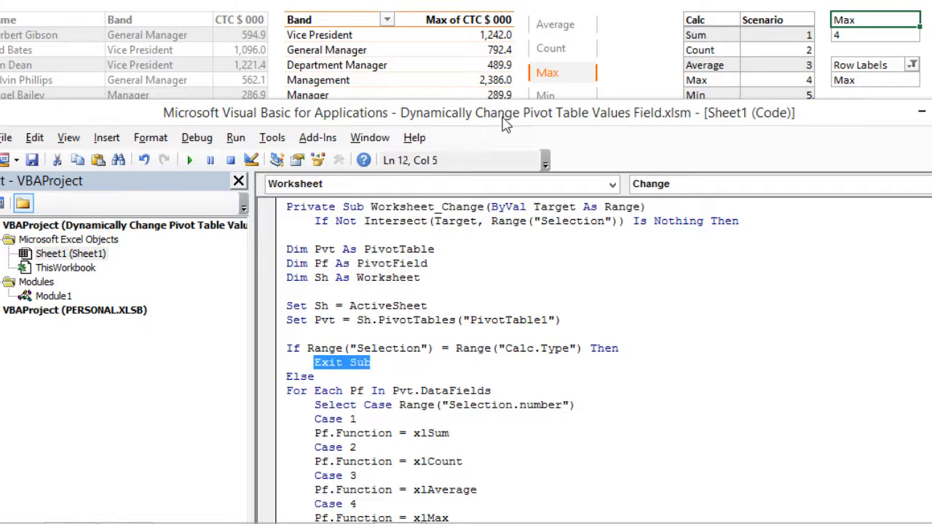
click(558, 79)
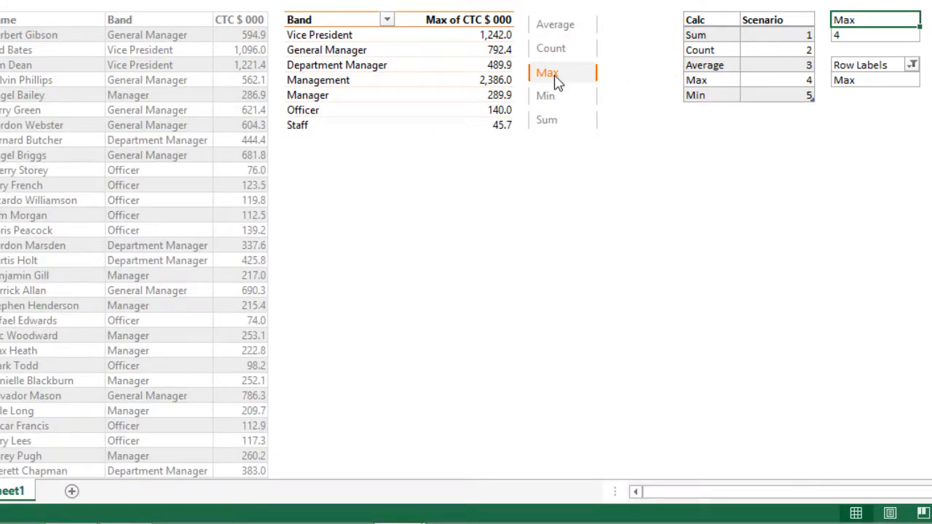
Review the Select Case block that maps scenario numbers 1 to 5 to Sum, Count, Average, Max and Min
key(alt+Tab)
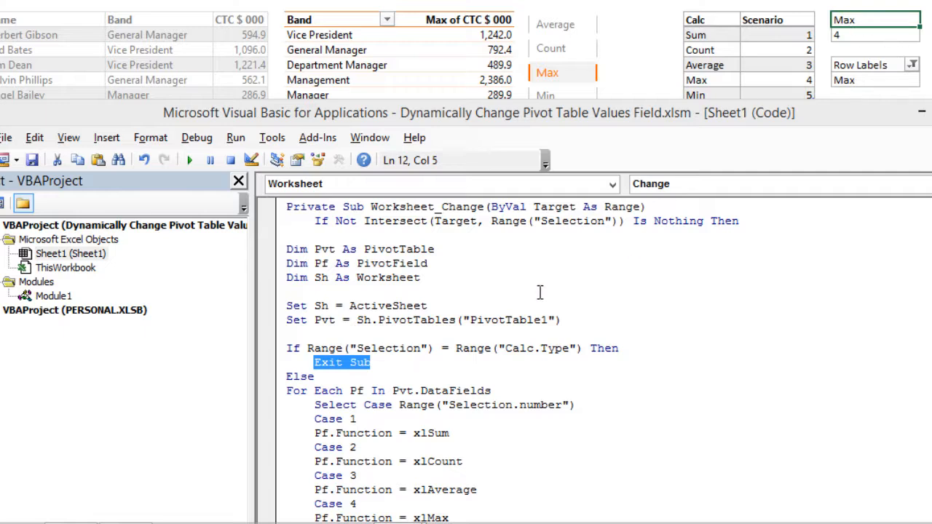
scroll(507, 414, down, 3)
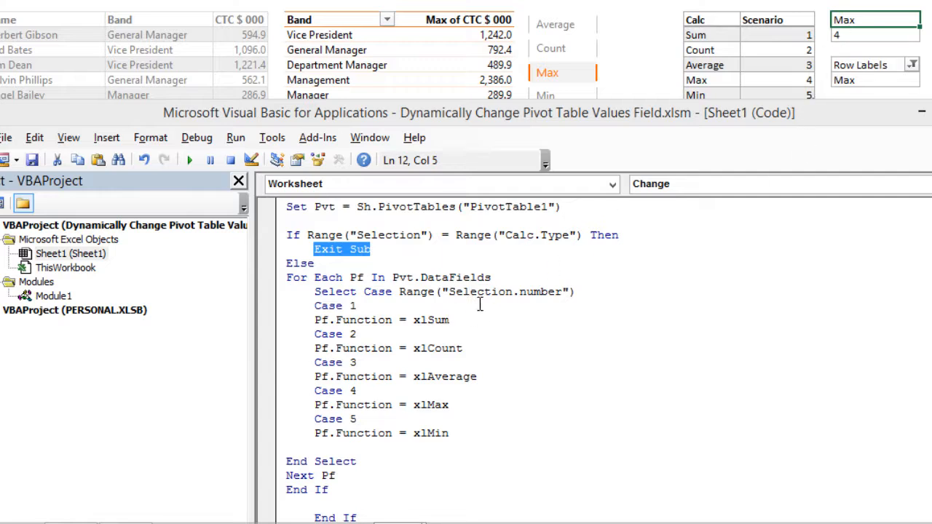
drag(450, 292, 571, 309)
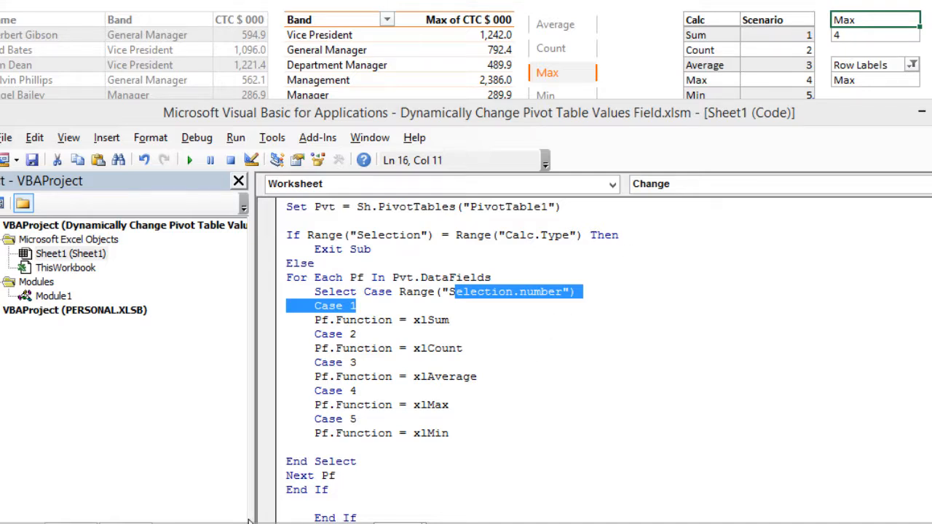
click(320, 356)
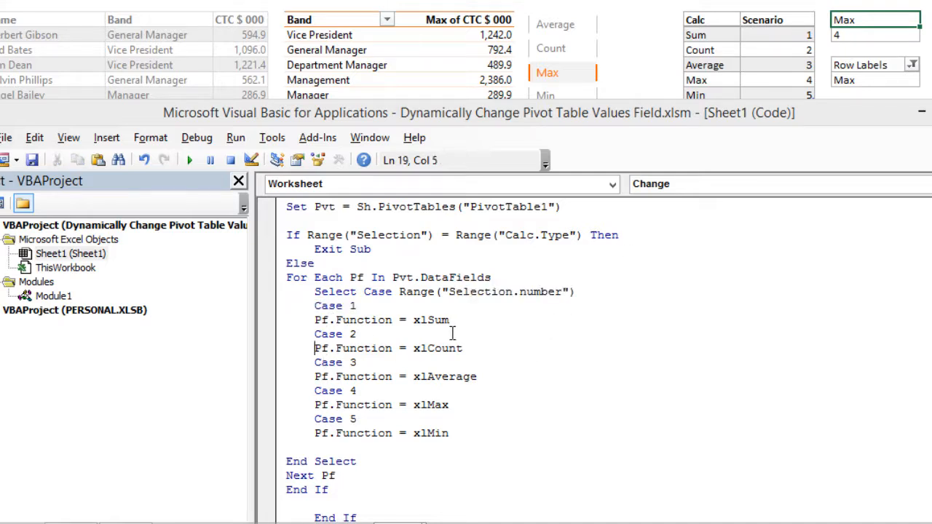
drag(453, 321, 408, 335)
drag(463, 349, 435, 349)
drag(399, 390, 407, 376)
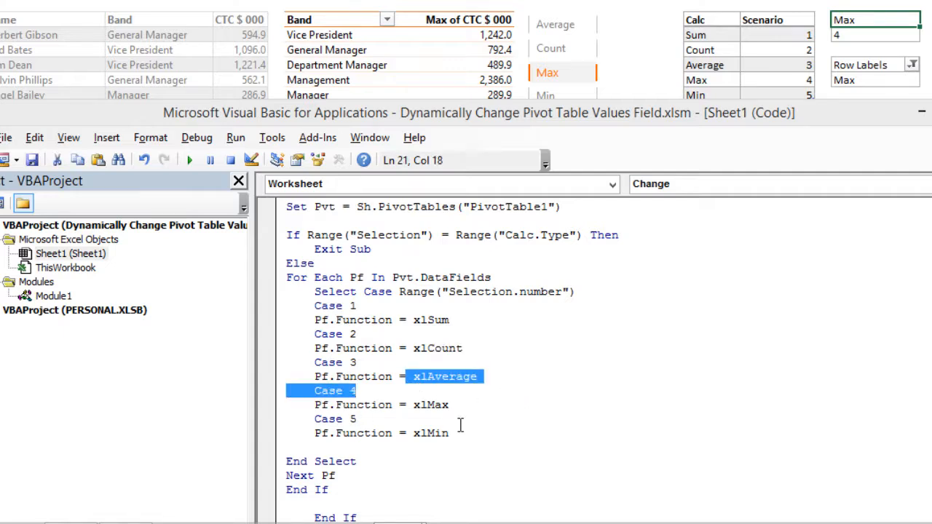
drag(449, 405, 429, 405)
click(429, 452)
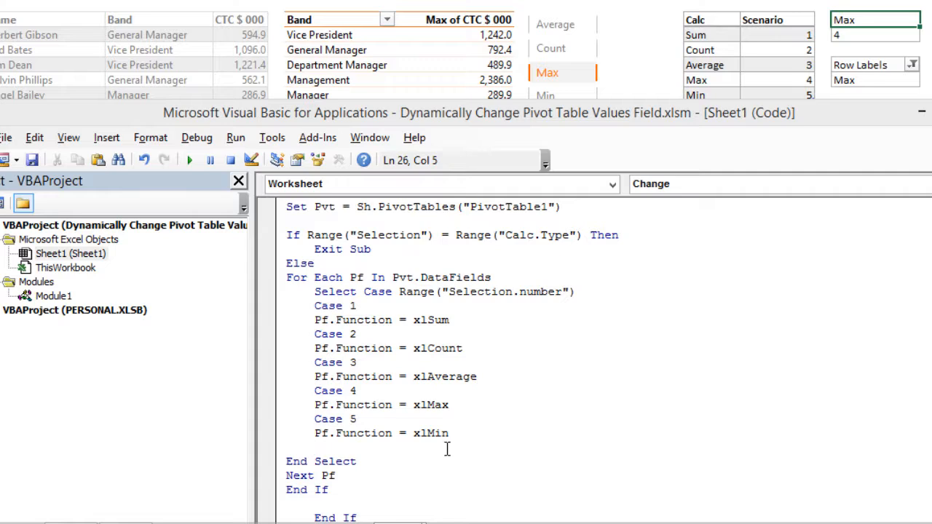
Select the empty cells directly beneath the Calc and Scenario table
drag(667, 114, 670, 182)
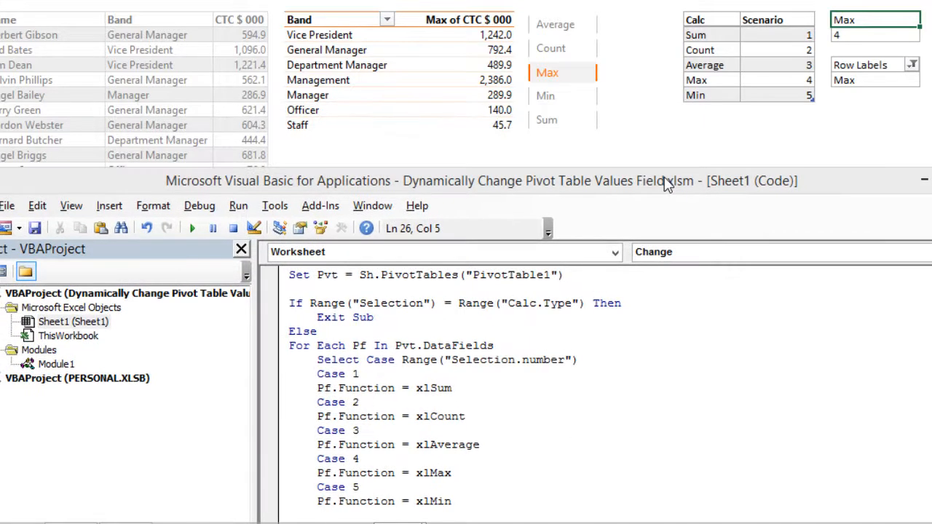
click(729, 121)
click(714, 113)
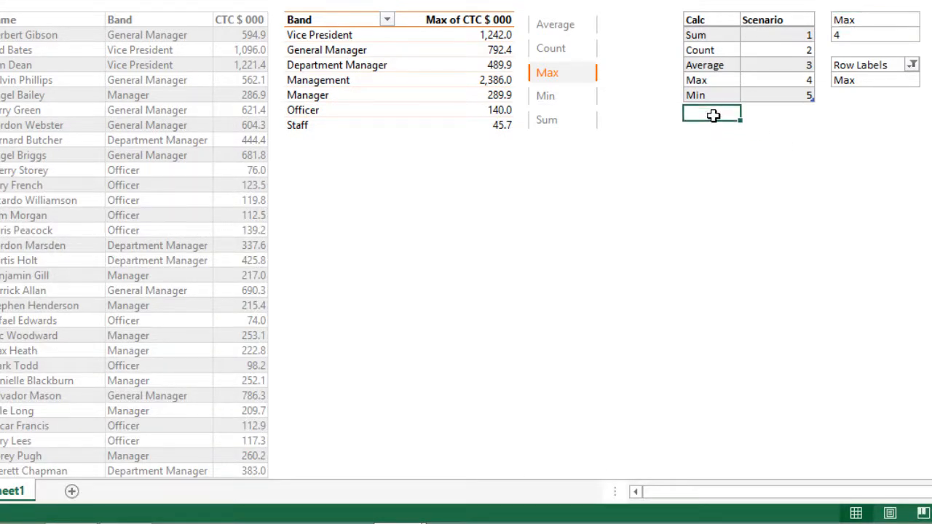
click(719, 139)
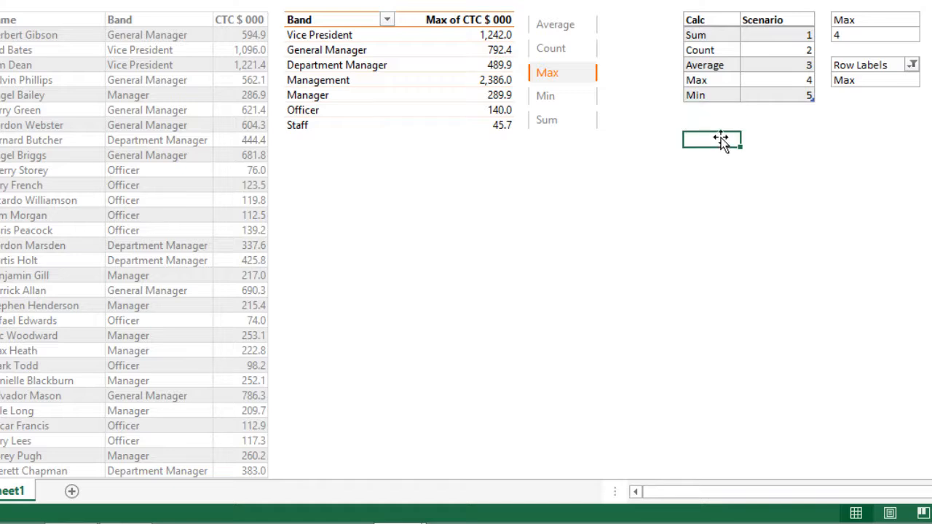
click(726, 126)
drag(724, 110, 784, 136)
key(alt+F11)
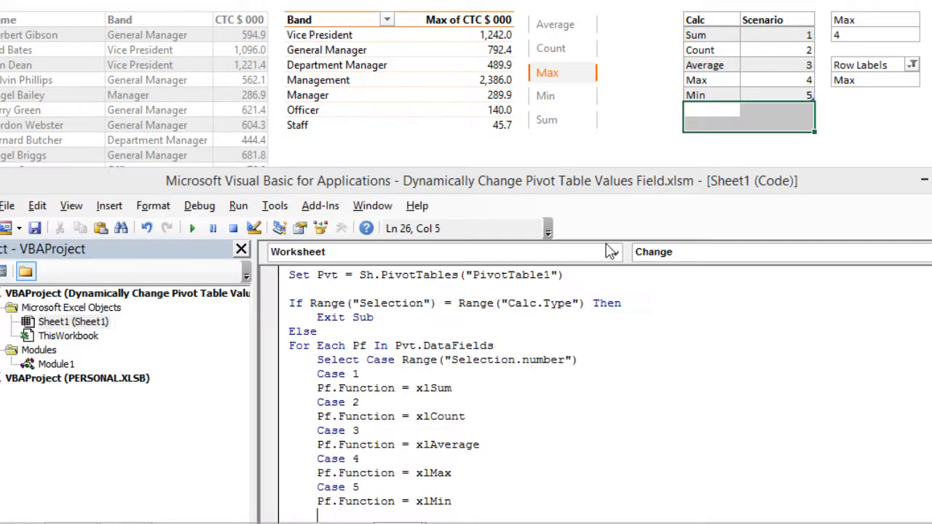
Try adding a Case 6 branch with a pf.Function assignment to the Select Case block, then delete the unfinished lines
drag(560, 176, 571, 0)
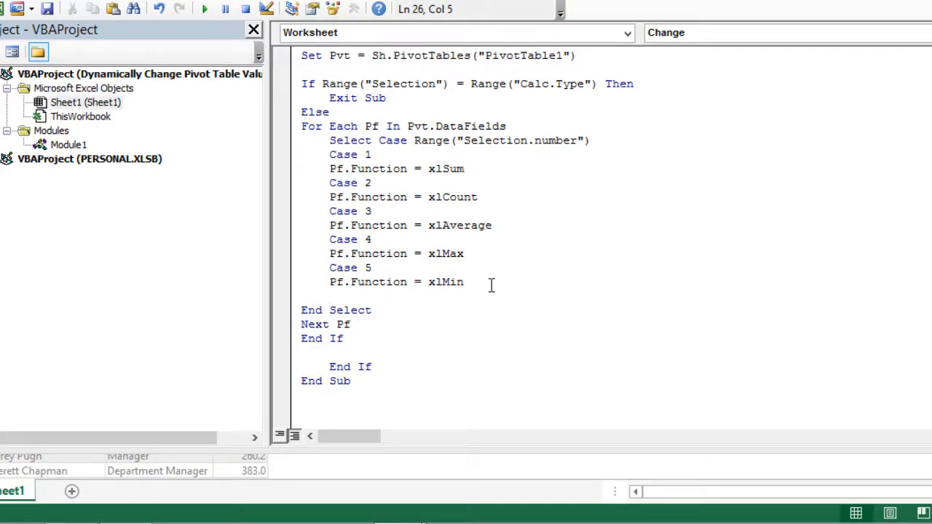
text(Case 6)
key(Return)
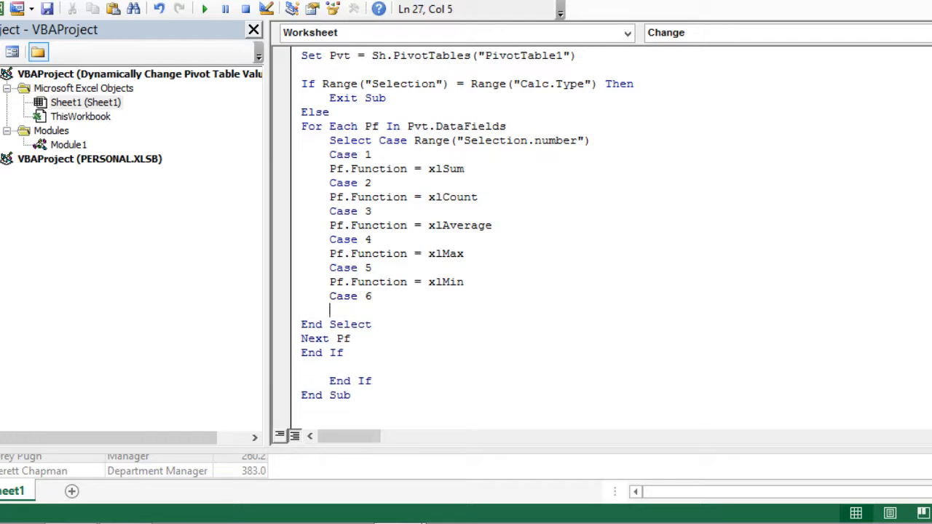
text(pf.fun)
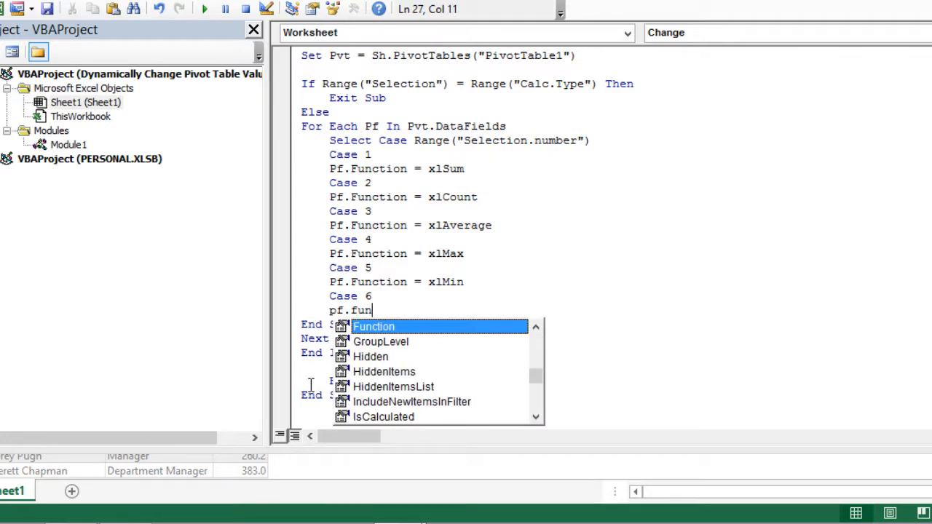
key(Tab)
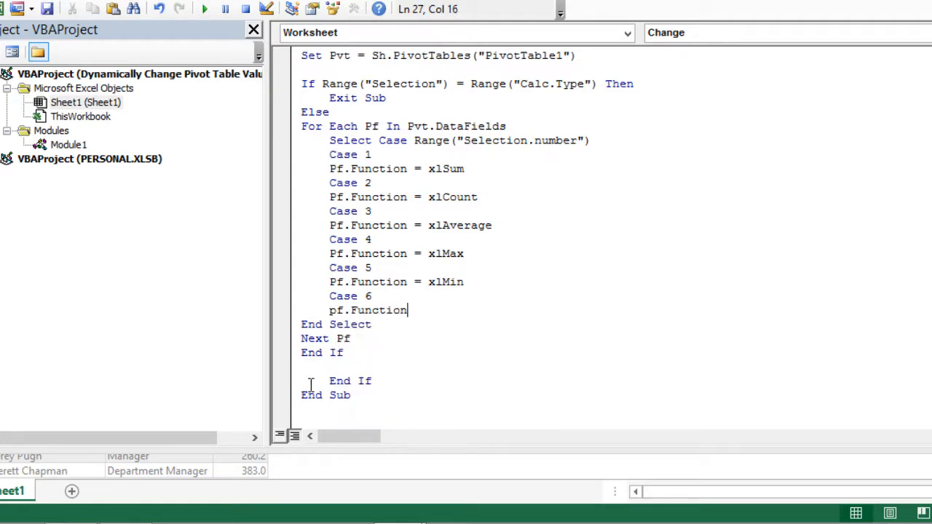
text(=)
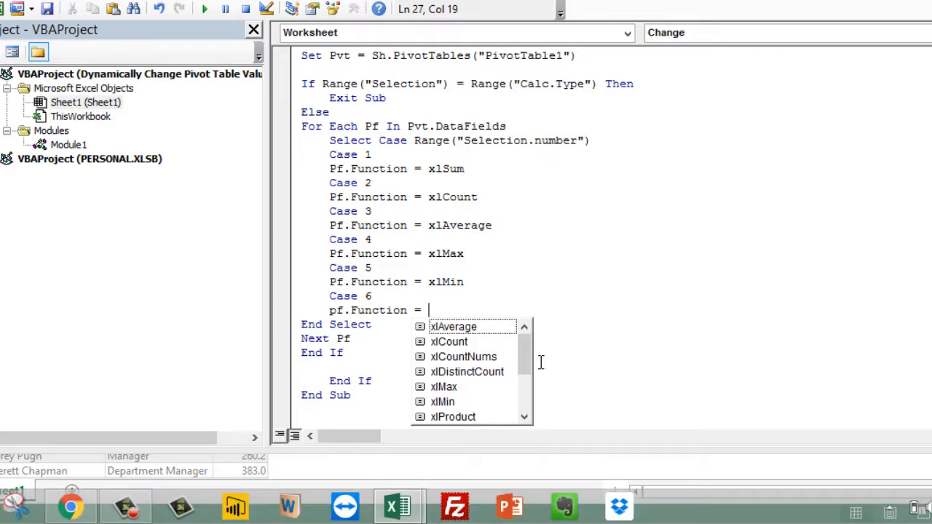
mouse_move(528, 351)
mouse_down()
mouse_move(528, 391)
mouse_move(528, 354)
mouse_up()
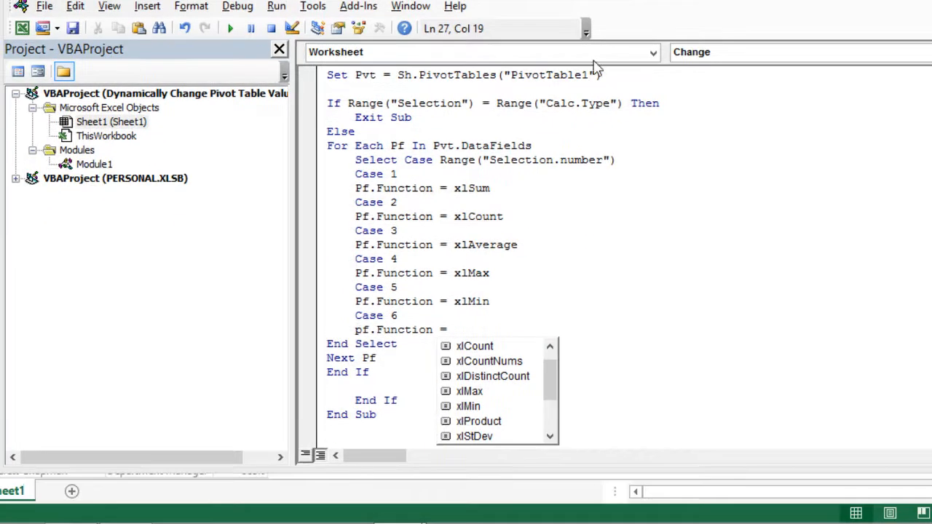
click(370, 322)
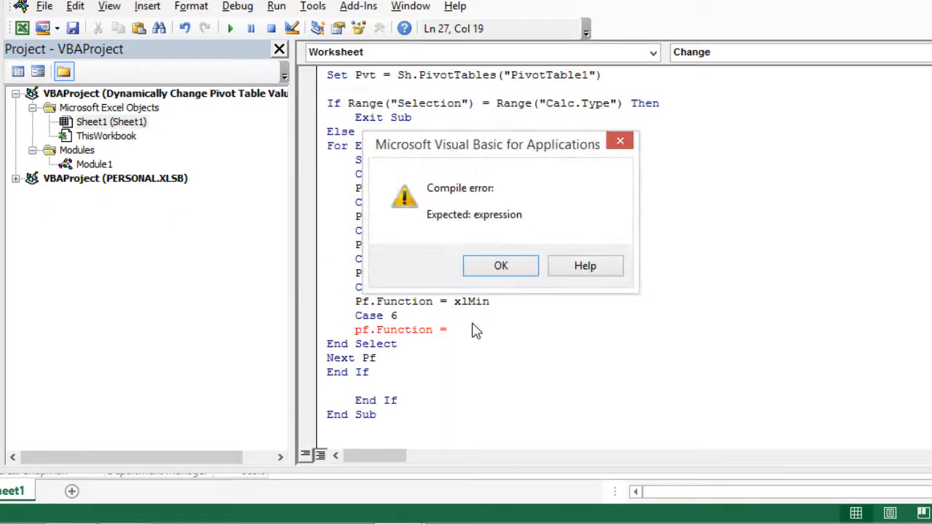
click(504, 275)
drag(446, 330, 357, 317)
key(Delete)
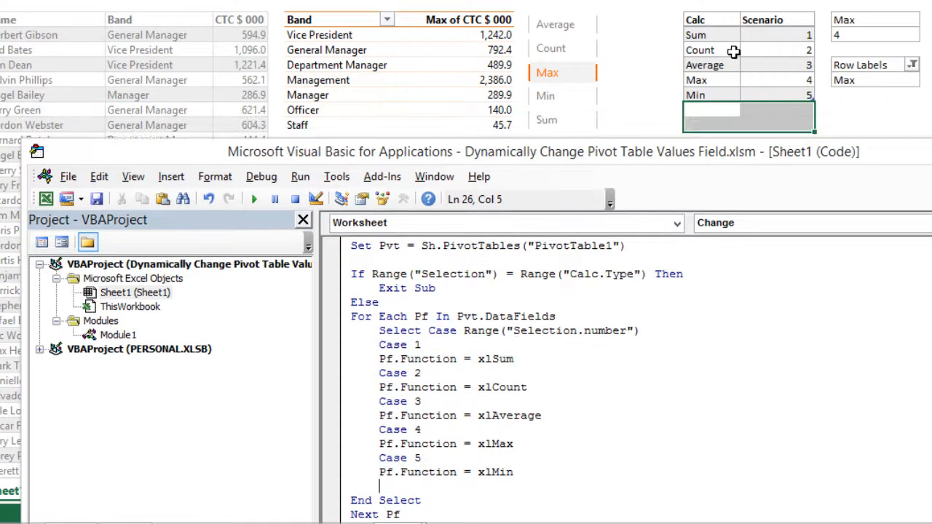
Test the slicer by choosing Count, Average, Min and Sum to switch the pivot table's value calculation
click(765, 51)
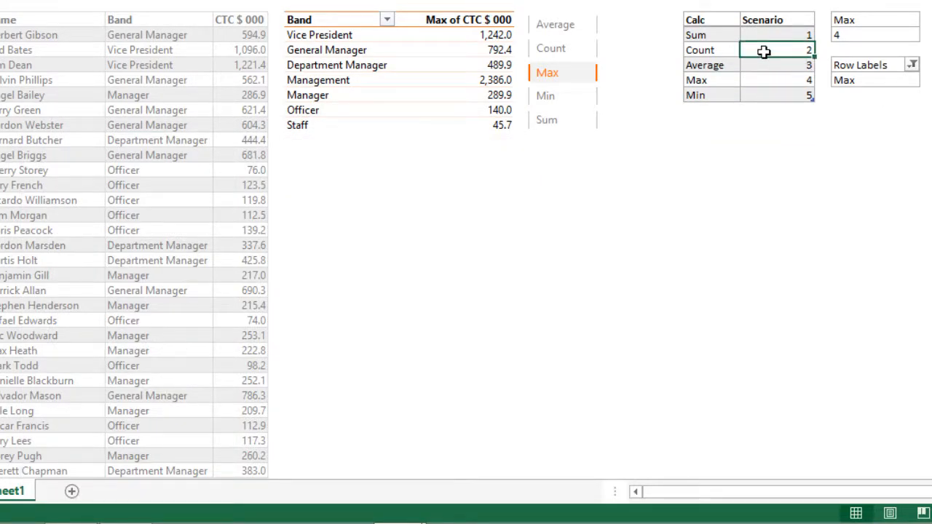
click(577, 57)
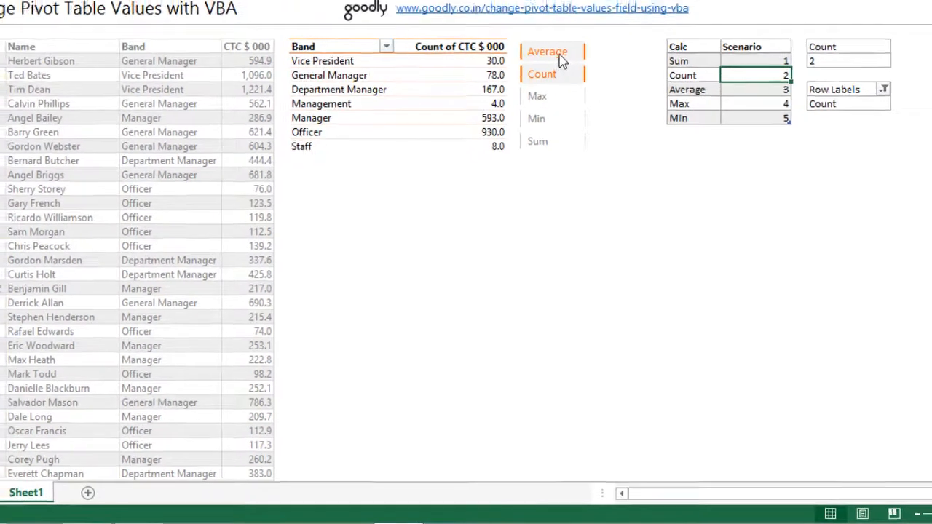
click(575, 54)
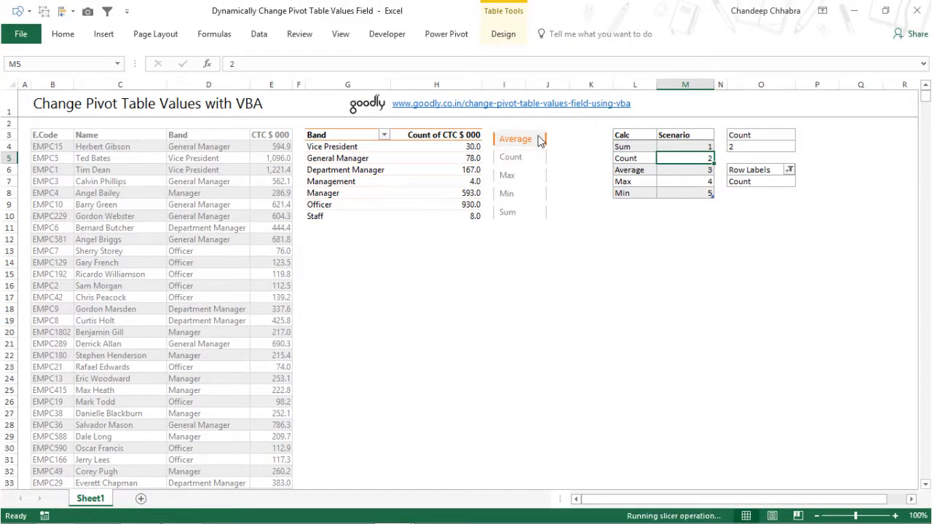
click(527, 195)
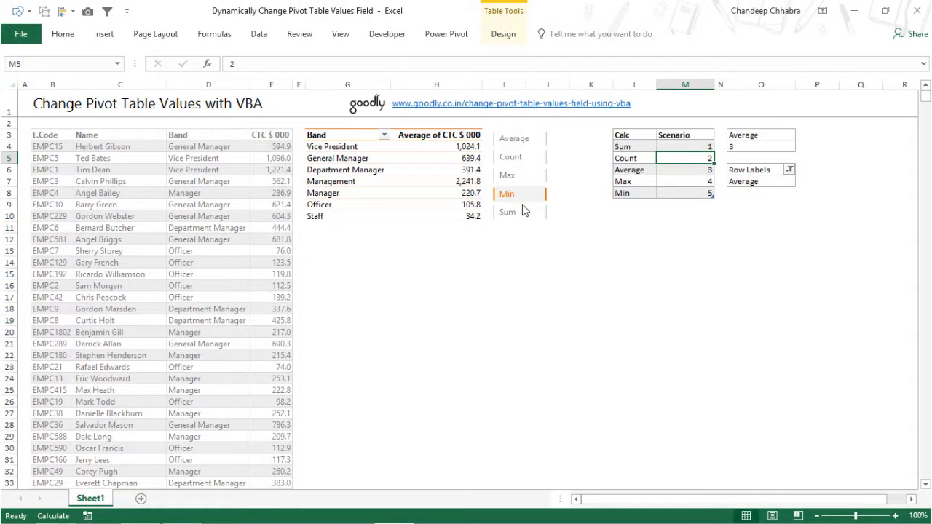
click(523, 213)
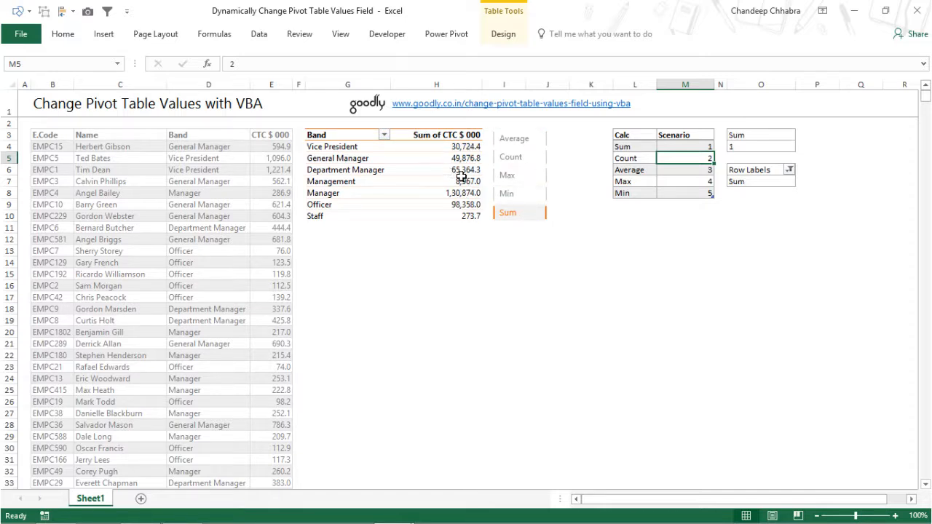